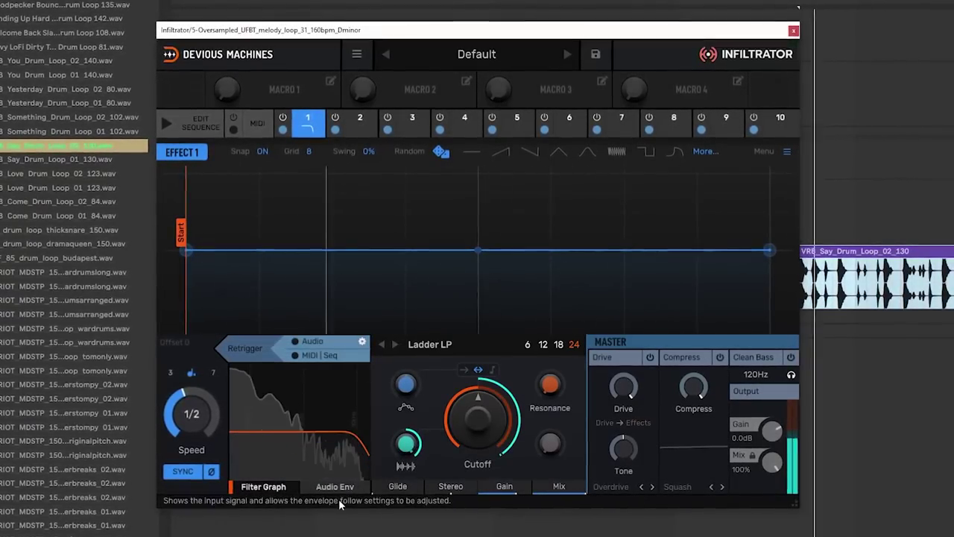
Show the Audio Env settings in the melody loop's Infiltrator
click(335, 487)
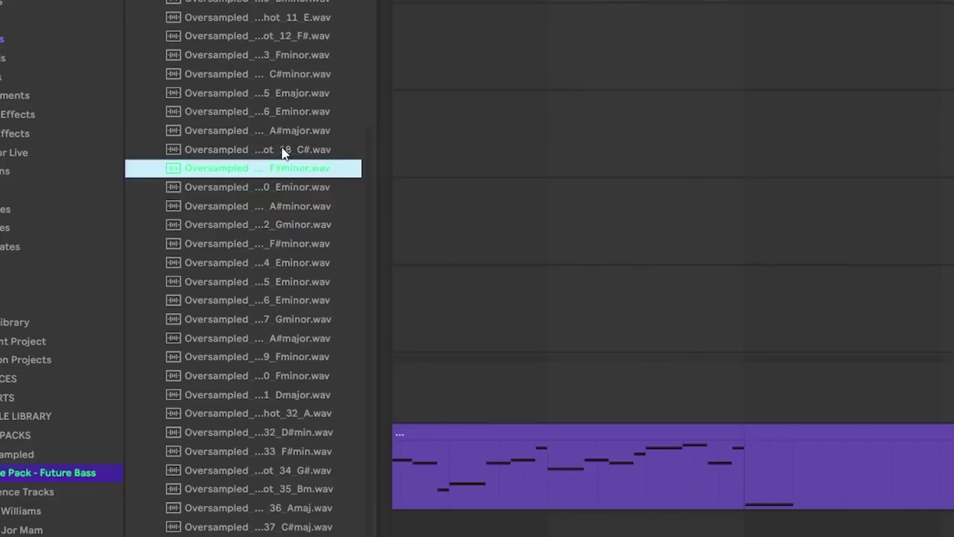
Shorten the vocal_oneshot_14_C#minor clip from its end and set the insert point on the vocal track
scroll(283, 153, up, 3)
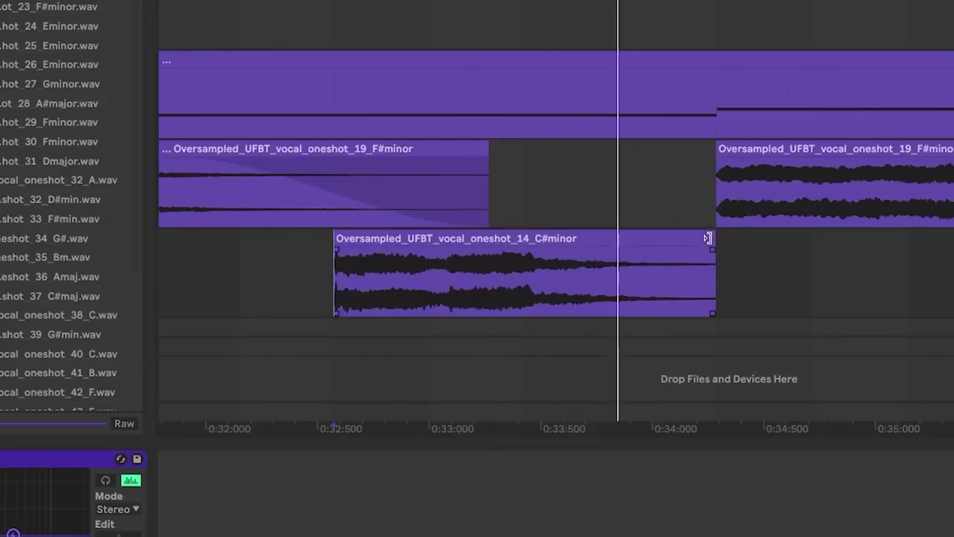
drag(514, 326, 488, 330)
click(462, 275)
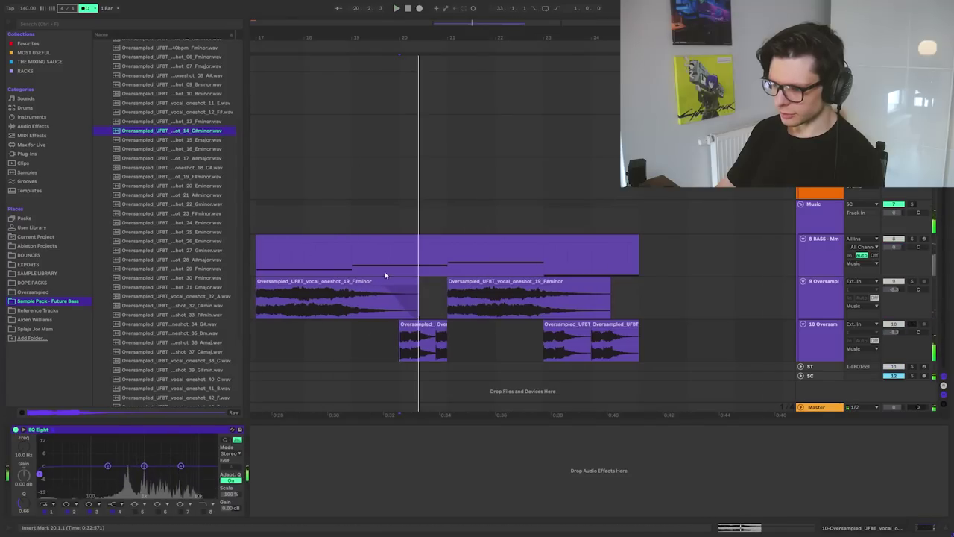
Add Infiltrator to the vocal track, auditioning Delays presets before settling on Dub Machine
click(27, 153)
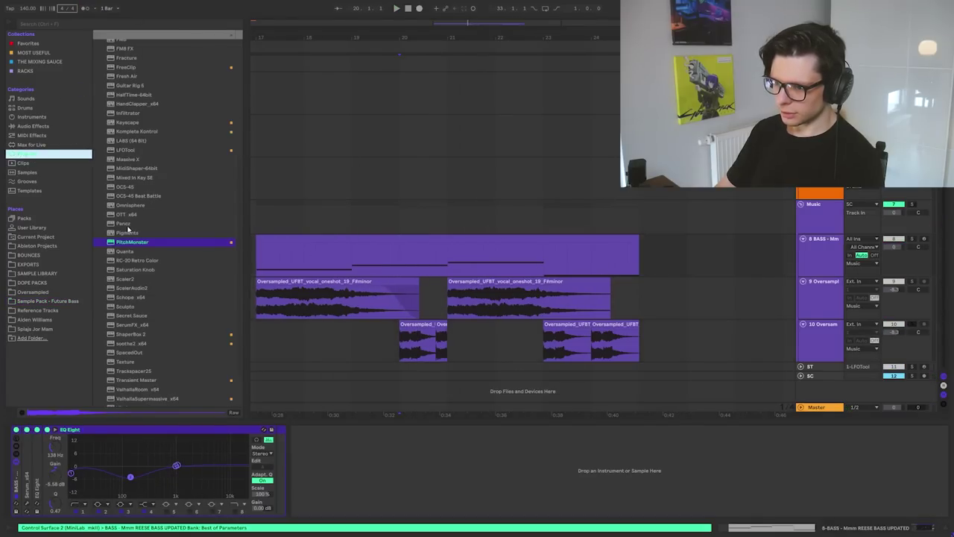
double_click(142, 113)
click(564, 79)
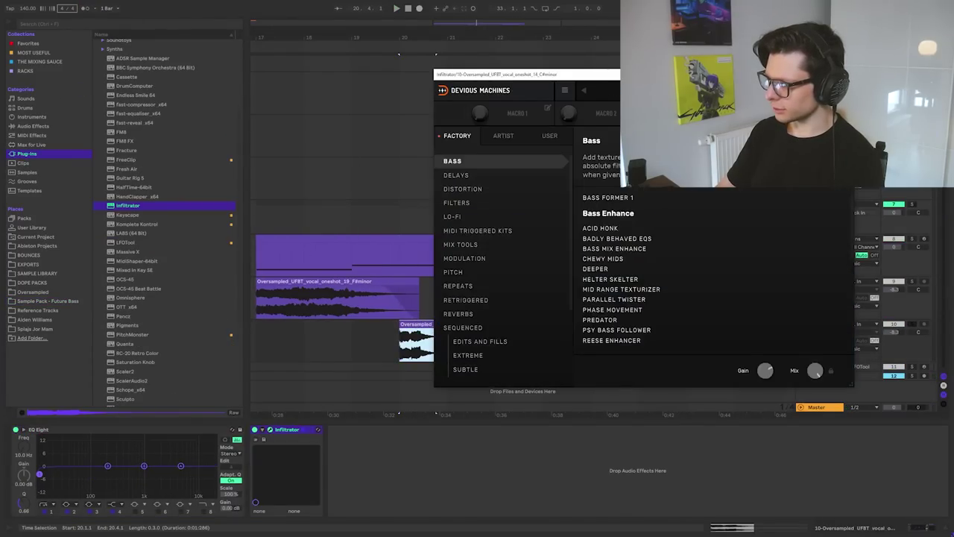
drag(521, 70, 330, 23)
click(263, 176)
click(448, 365)
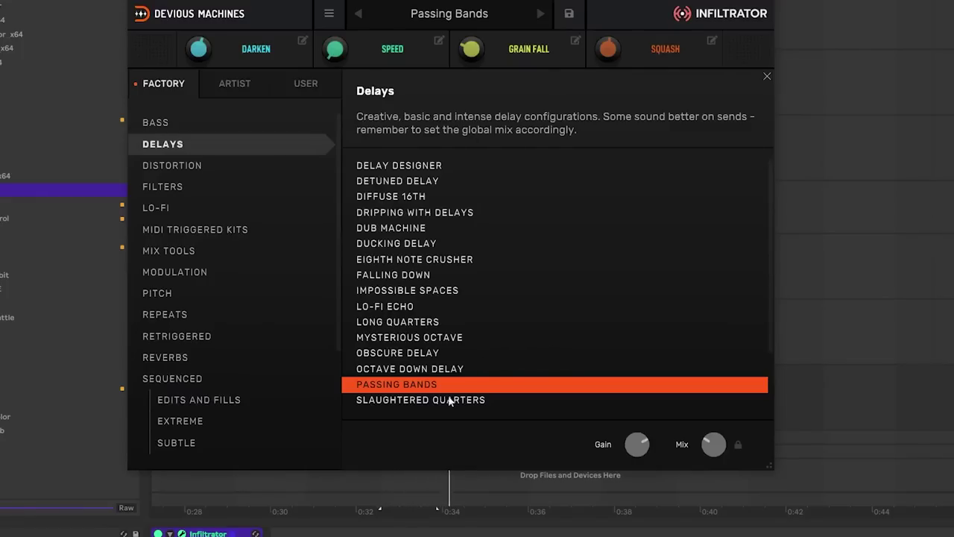
click(417, 400)
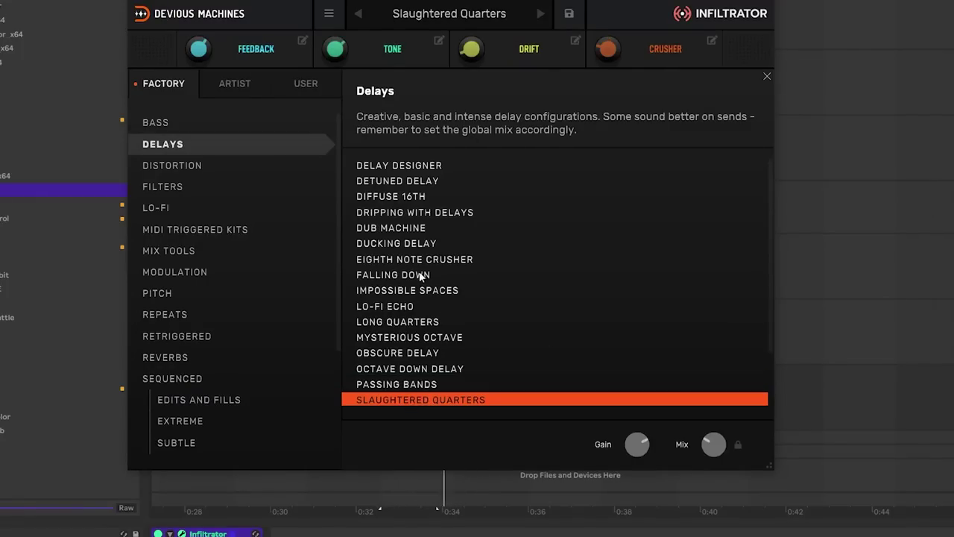
click(407, 230)
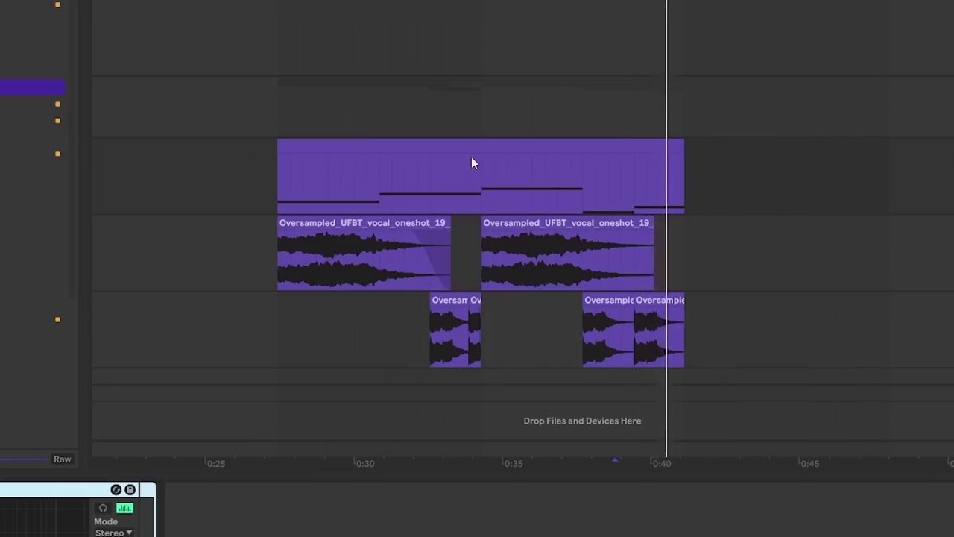
Duplicate the bass track with Ctrl+D and select the second half of the copied clip on track 9
click(475, 147)
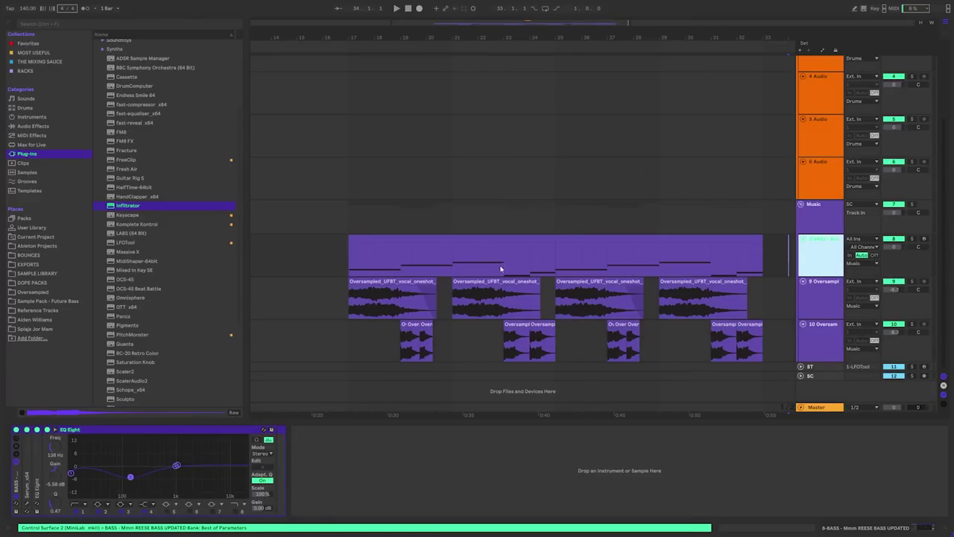
key(ctrl+d)
drag(518, 283, 588, 289)
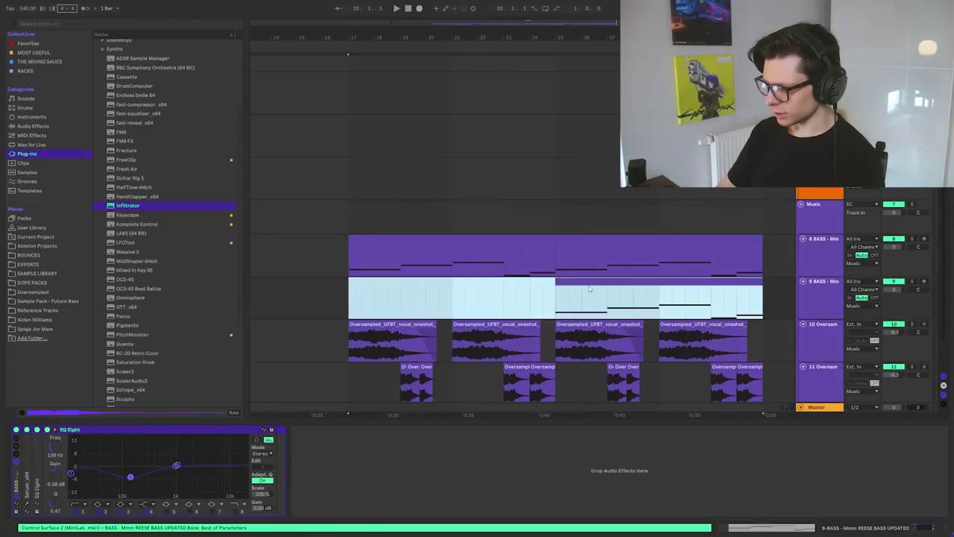
click(585, 283)
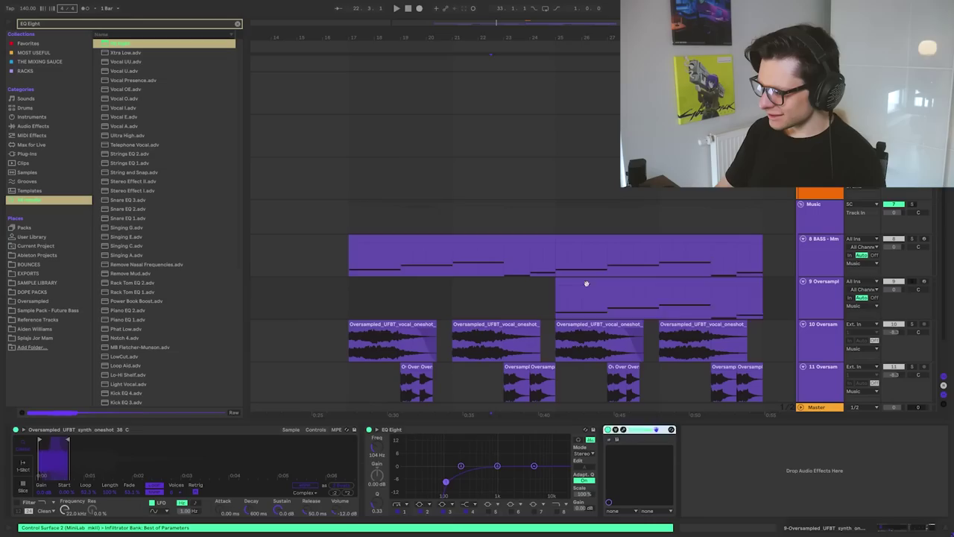
Open the Infiltrator plug-in window from the synth copy's device chain
click(586, 281)
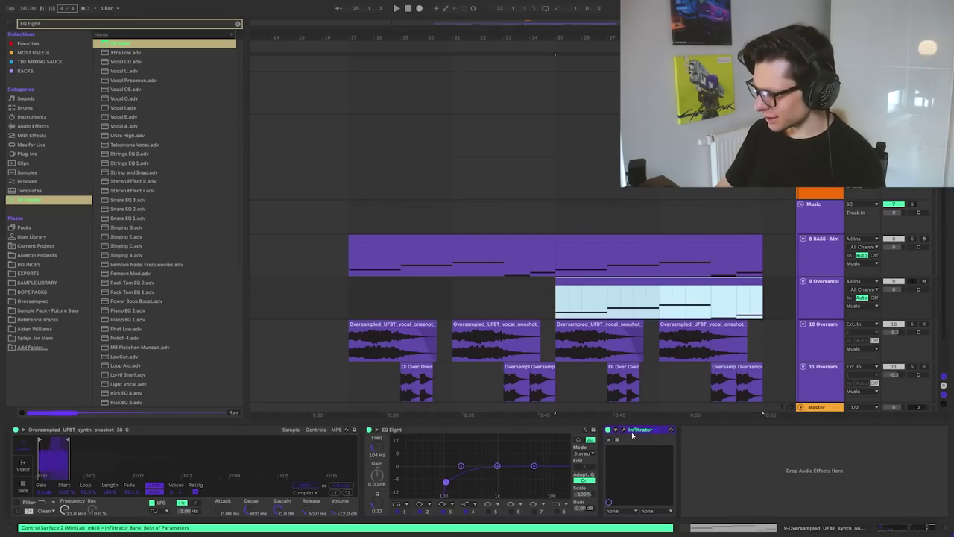
click(623, 431)
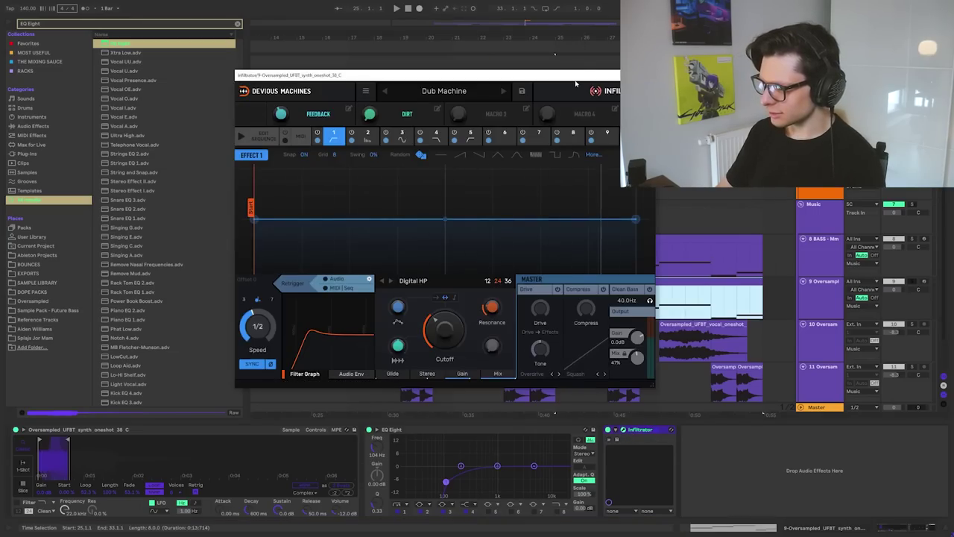
drag(447, 76, 352, 75)
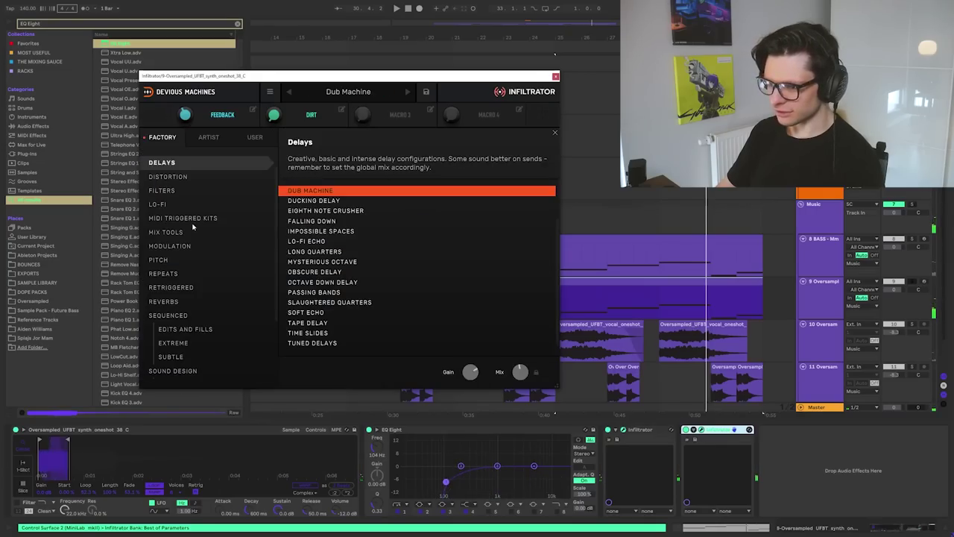
Audition Distortion presets Dynamic Crunch, Eruption Lead, Ex Utero and Far Beyond Driven, ending on In Your Face
click(168, 177)
click(393, 261)
click(365, 272)
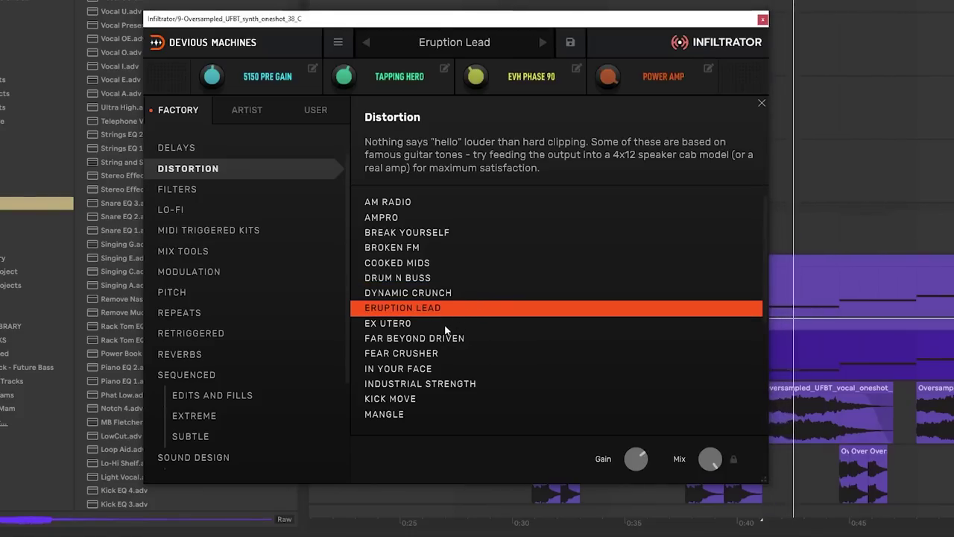
click(445, 325)
click(438, 339)
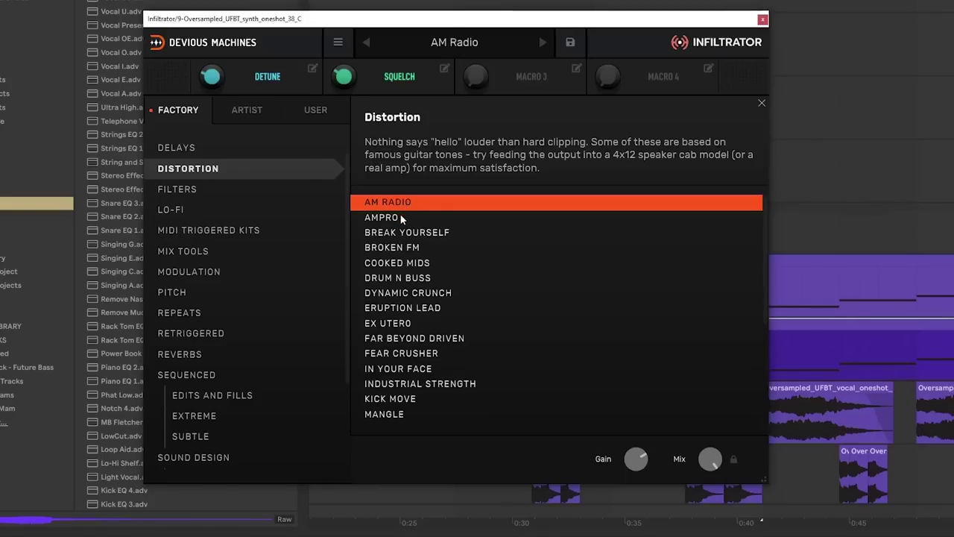
click(418, 368)
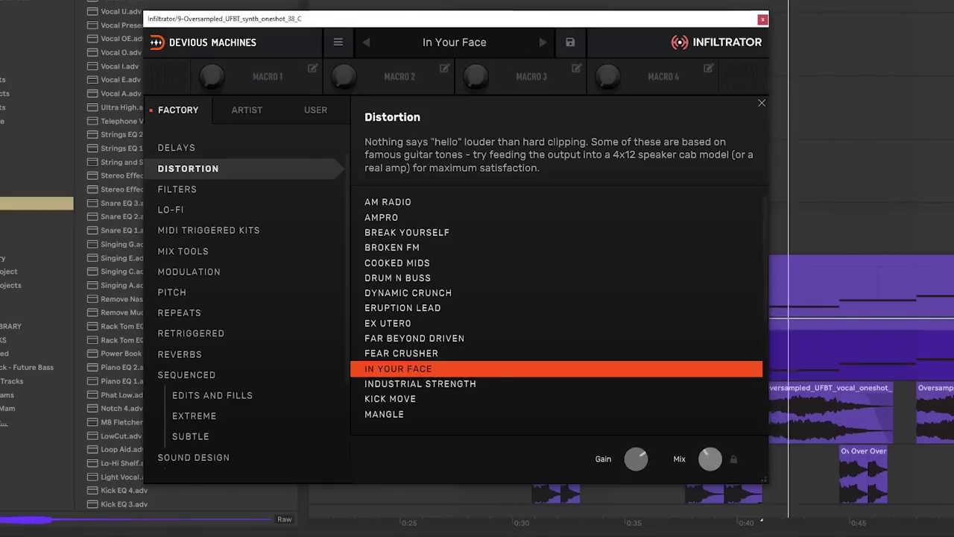
click(952, 325)
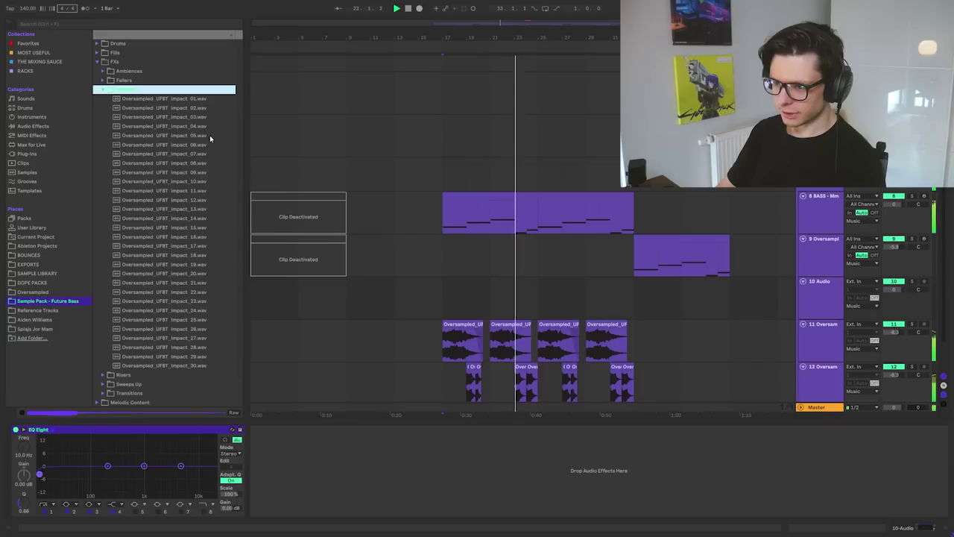
Place the Impact_01 sample on new track 10 in the arrangement and select the clip
click(190, 108)
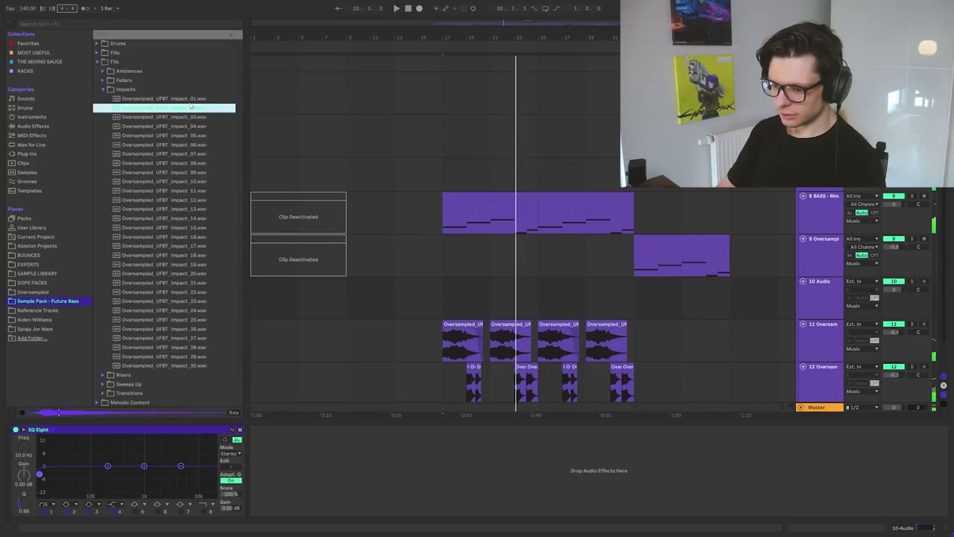
key(Up)
drag(181, 100, 647, 298)
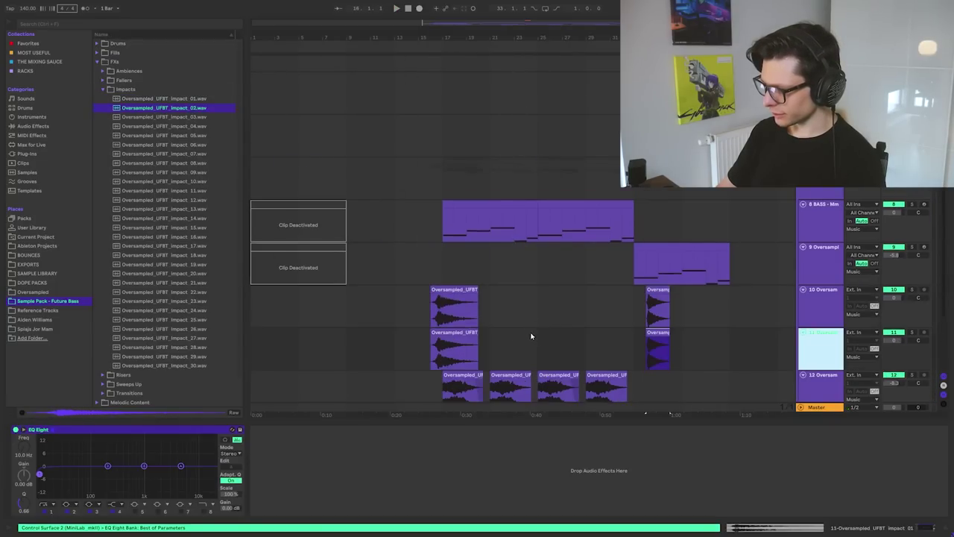
scroll(408, 220, down, 2)
scroll(408, 220, up, 5)
click(408, 222)
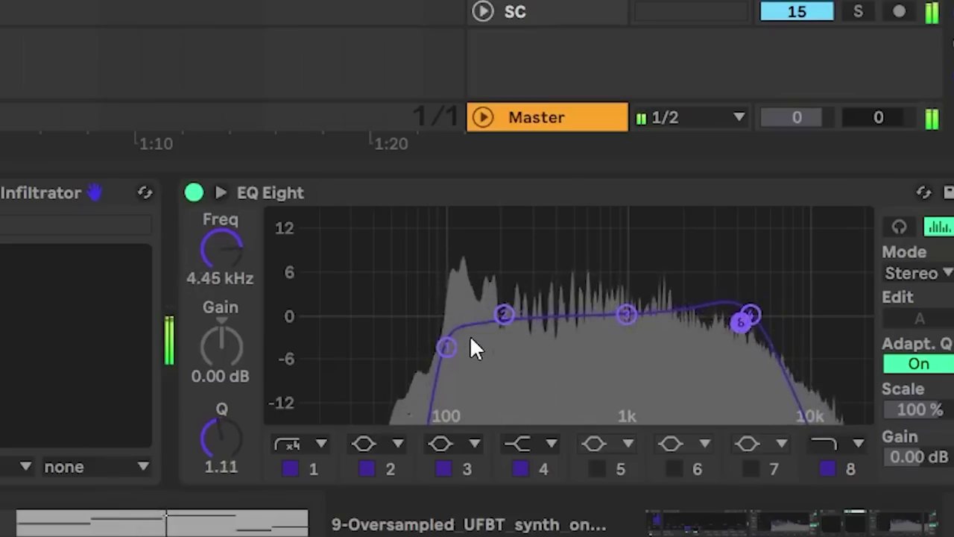
Band-limit track 9's EQ Eight to about 144 Hz–1.67 kHz with a high-mid boost, then play it back
drag(445, 346, 478, 363)
drag(723, 322, 753, 343)
drag(631, 317, 728, 243)
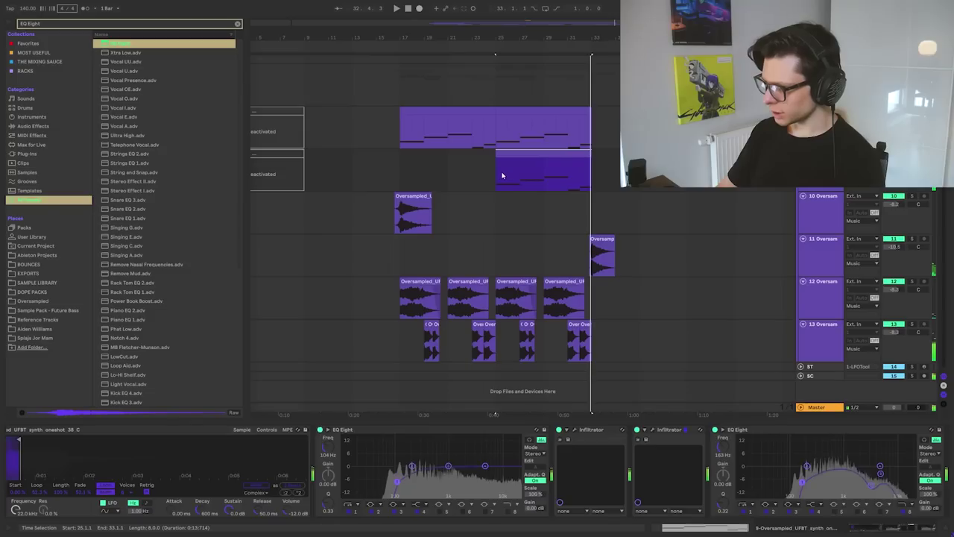
key(space)
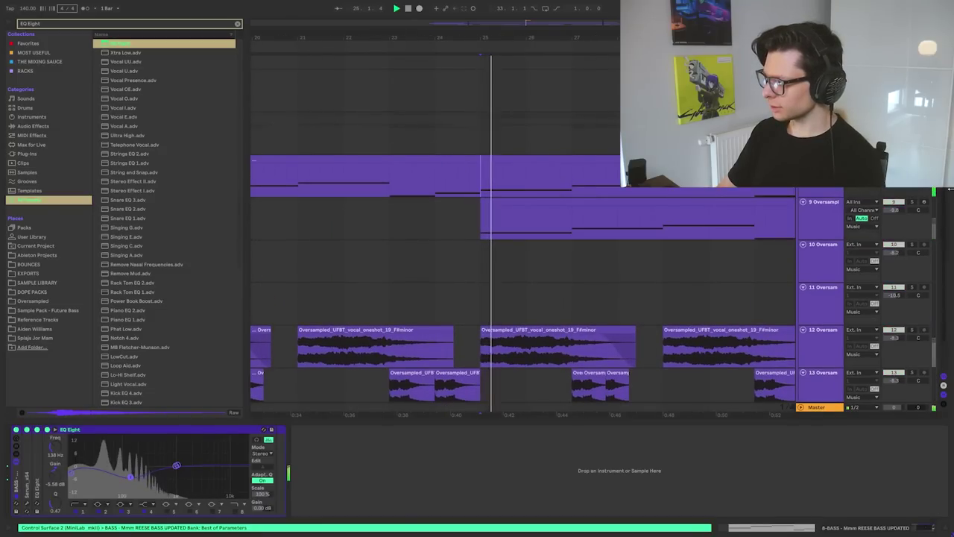
scroll(748, 215, right, 3)
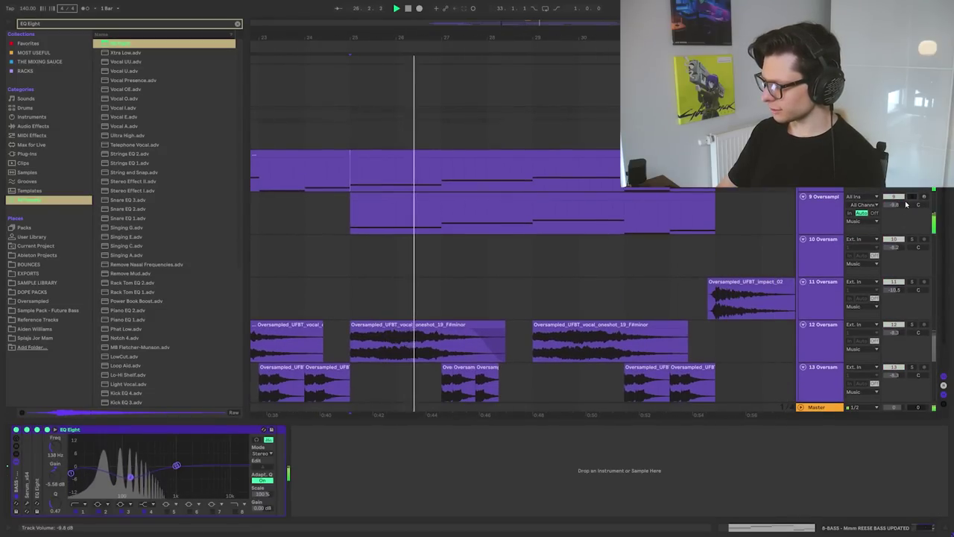
click(822, 196)
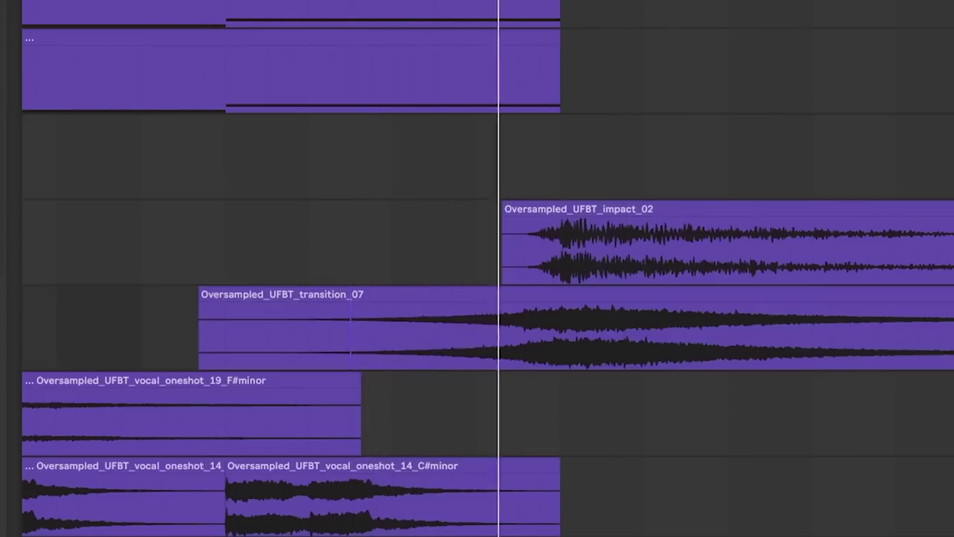
Scroll down the arrangement and select the fill_21_140bpm clip
scroll(656, 254, down, 2)
scroll(656, 253, right, 3)
scroll(656, 254, down, 5)
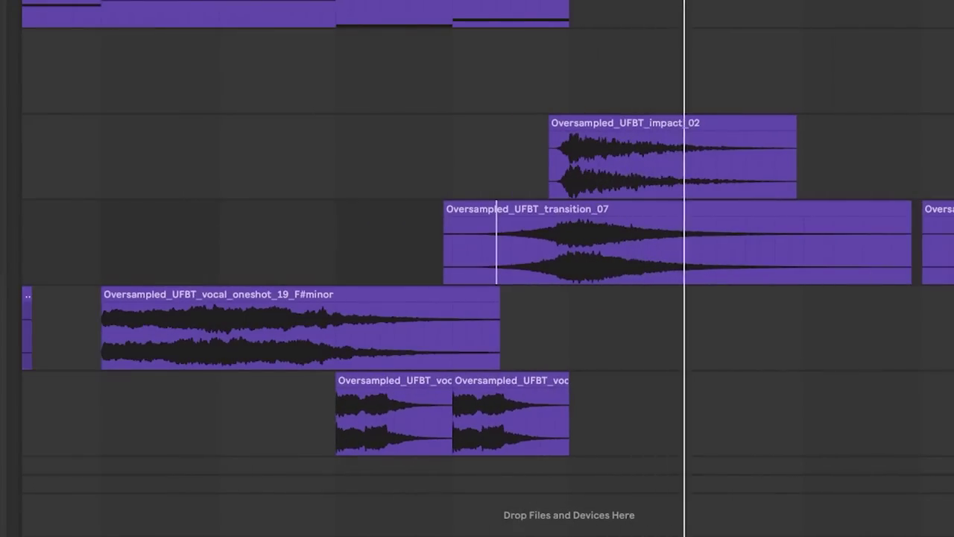
scroll(538, 227, down, 5)
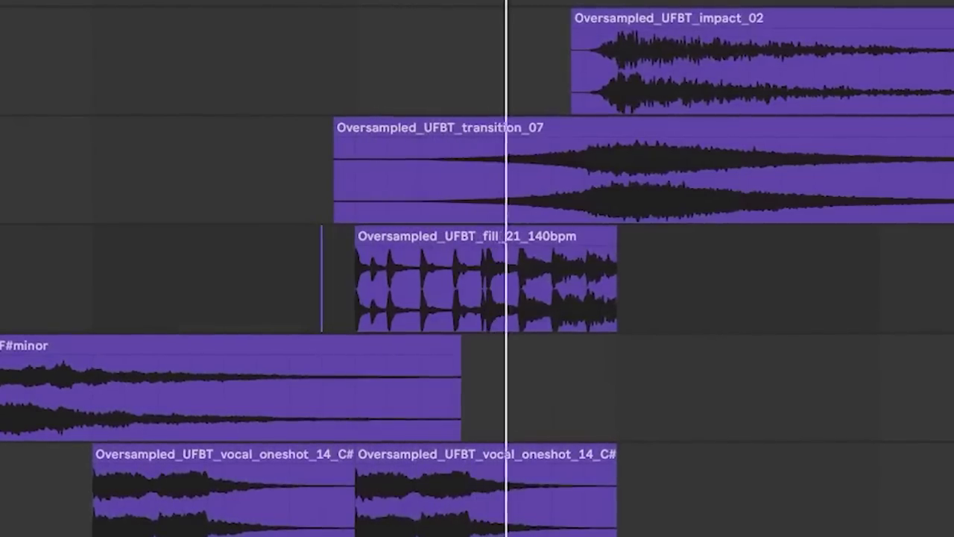
click(522, 302)
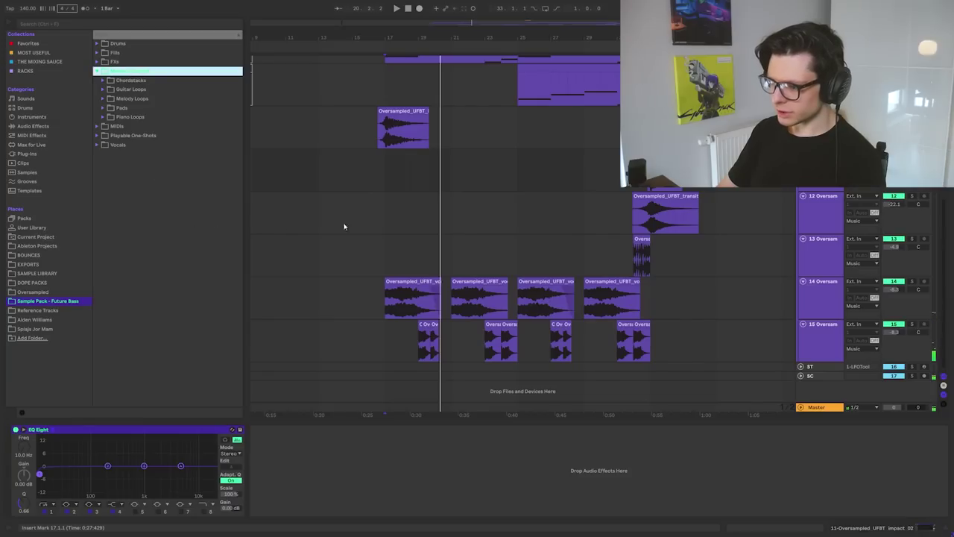
Set the insert point on track 9 at bar 17
scroll(436, 236, up, 5)
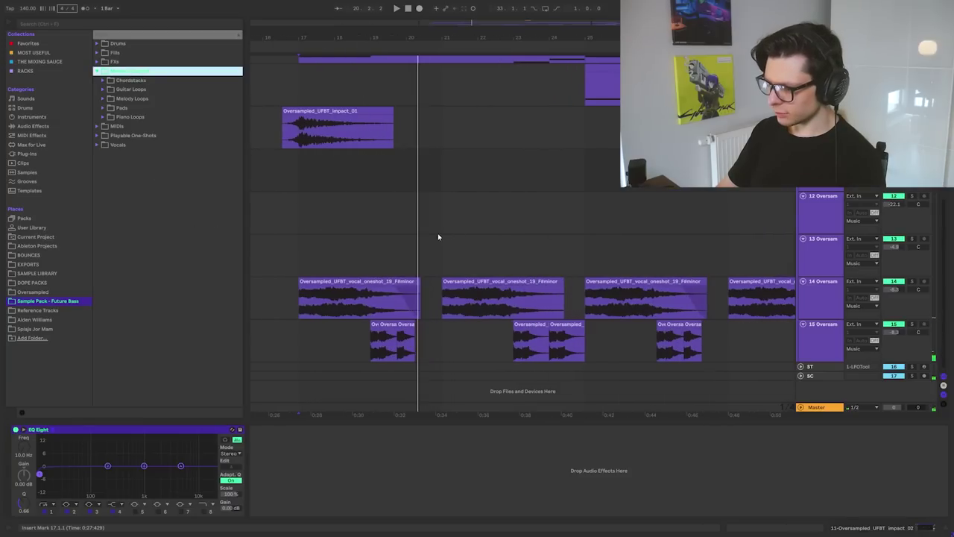
scroll(437, 323, up, 4)
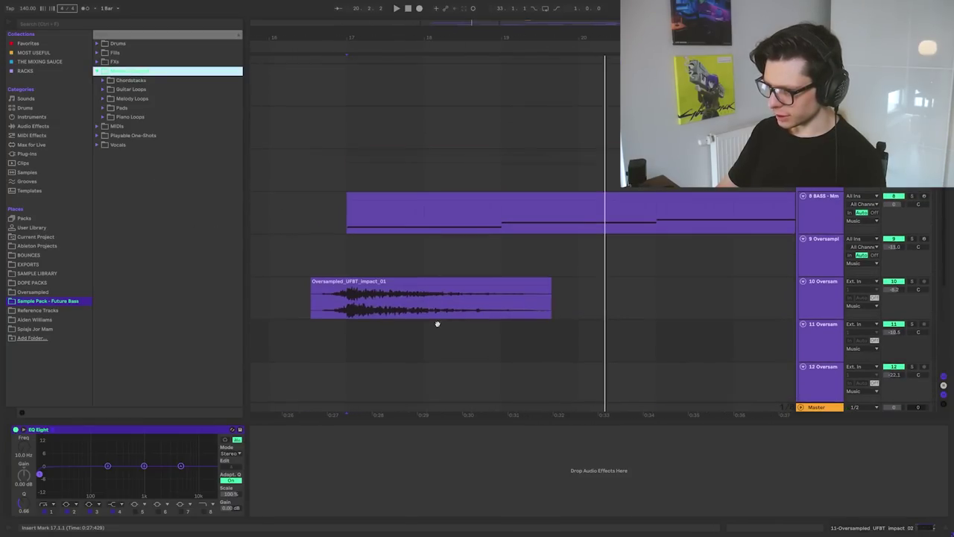
click(815, 216)
scroll(526, 261, down, 6)
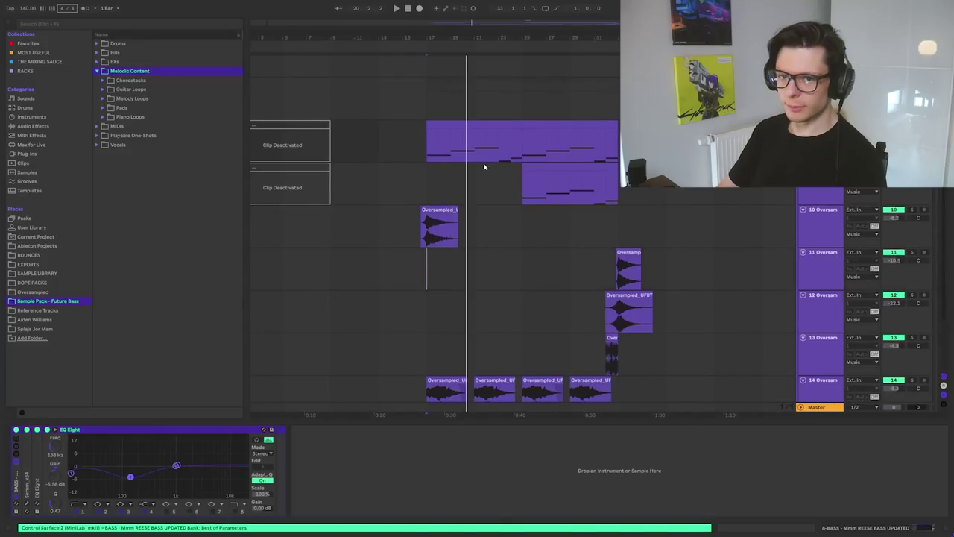
scroll(447, 156, up, 2)
click(426, 182)
scroll(424, 182, up, 4)
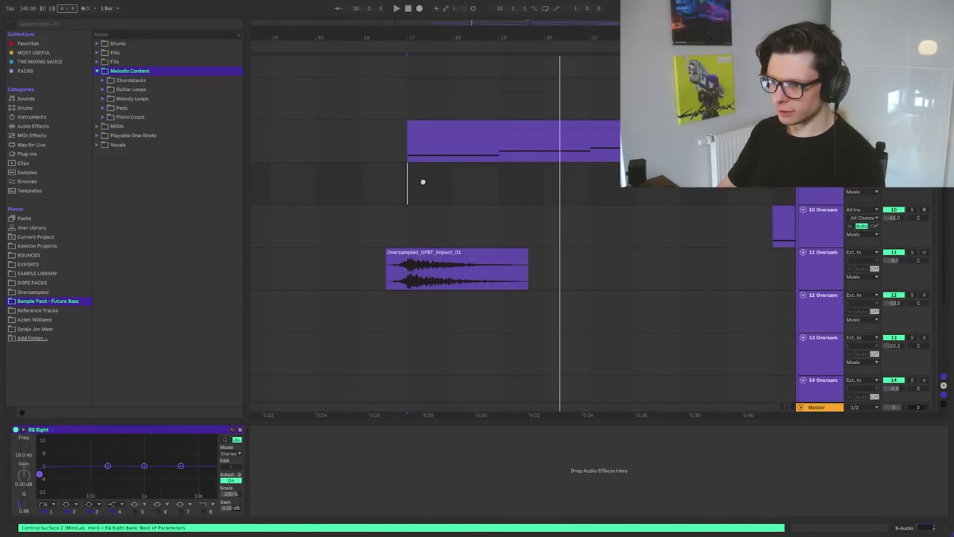
Load Oversampled_UFBT_melody_loop_25_100bpm_F#minor from the Melody Loops folder at that point
click(132, 98)
double_click(170, 328)
key(z)
scroll(437, 160, down, 5)
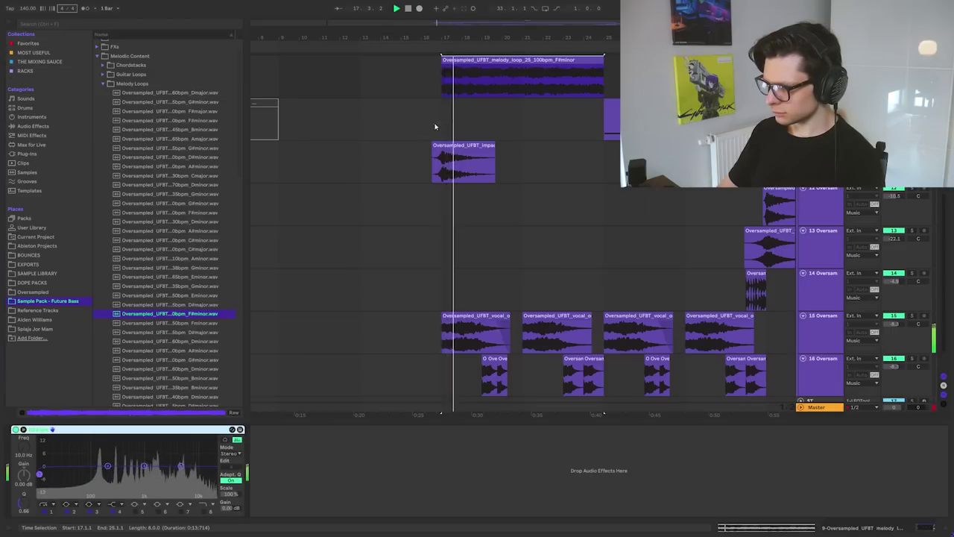
scroll(460, 231, up, 3)
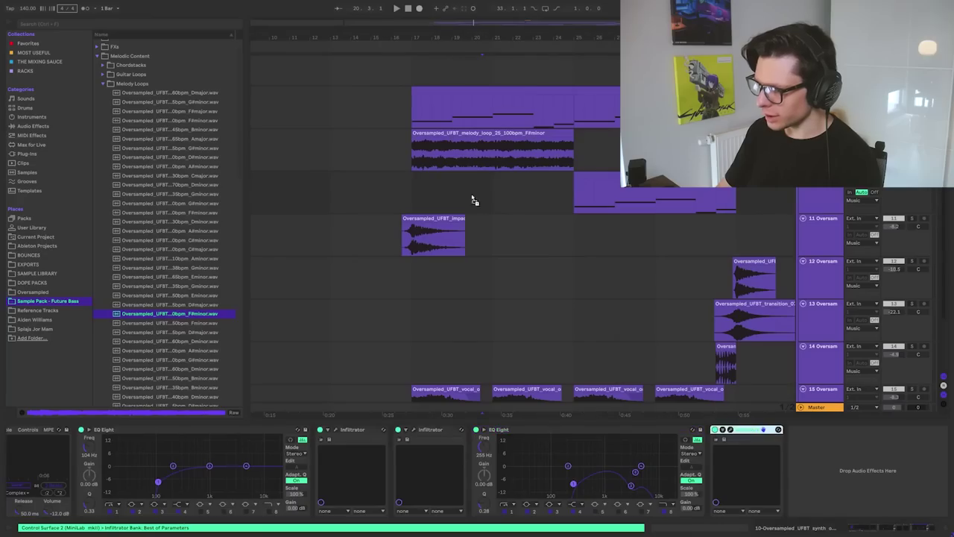
In the melody's Infiltrator, set envelope amount 50%, cutoff about 1.15 kHz and envelope speed 1 bar
click(437, 142)
click(269, 429)
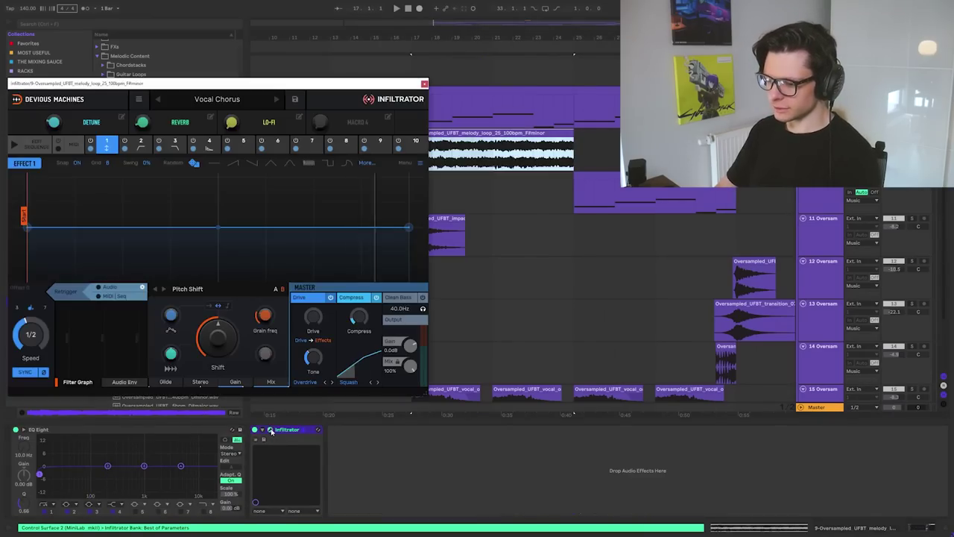
drag(423, 77, 632, 88)
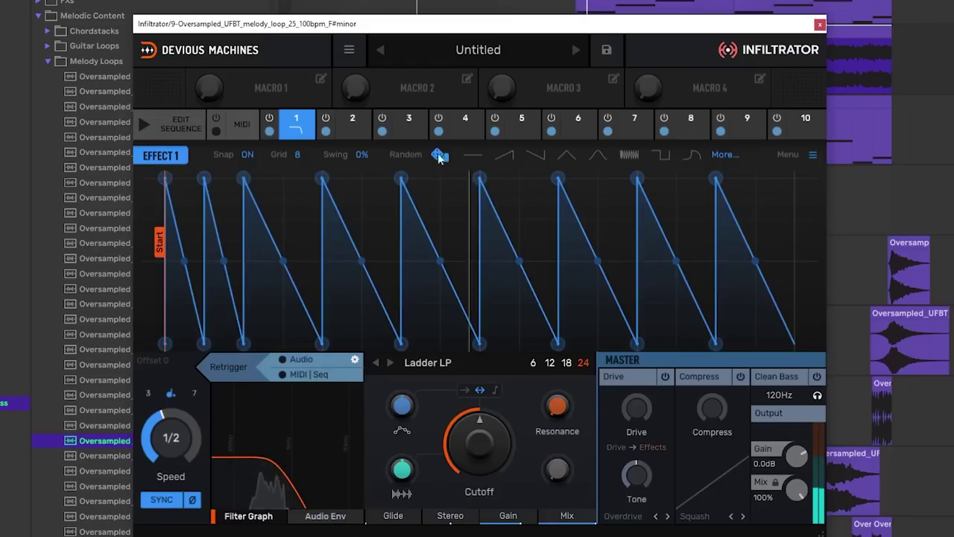
mouse_move(401, 404)
mouse_down()
mouse_move(401, 376)
mouse_move(401, 394)
mouse_up()
drag(484, 449, 482, 441)
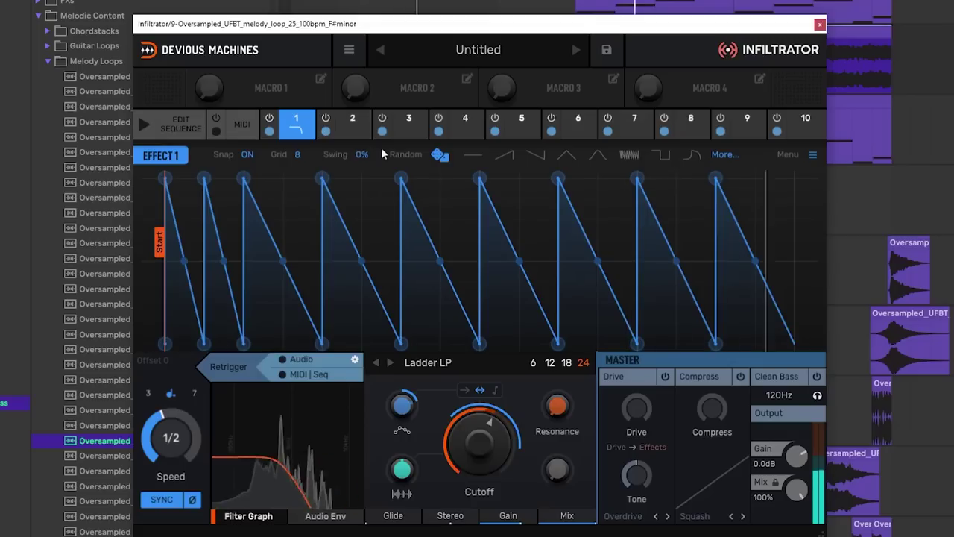
drag(171, 437, 170, 422)
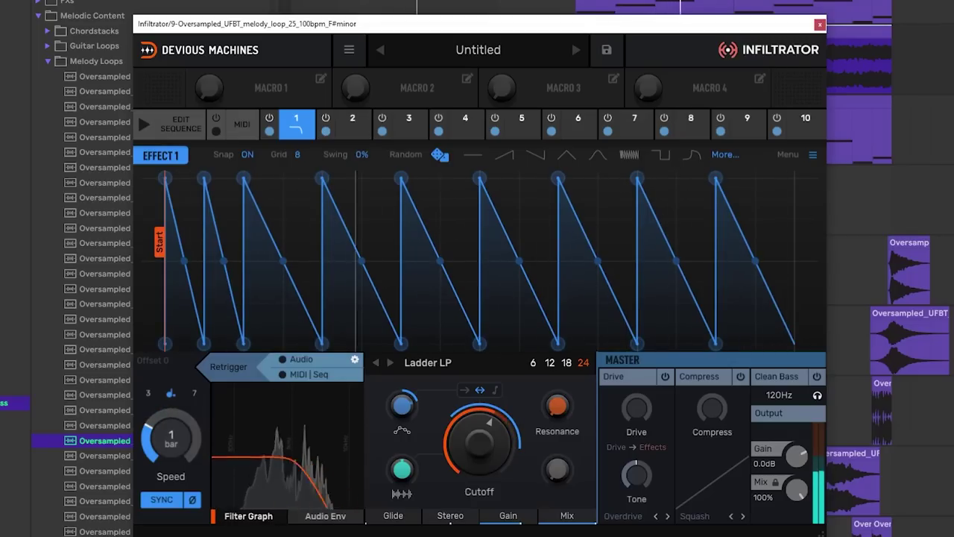
drag(570, 28, 36, 48)
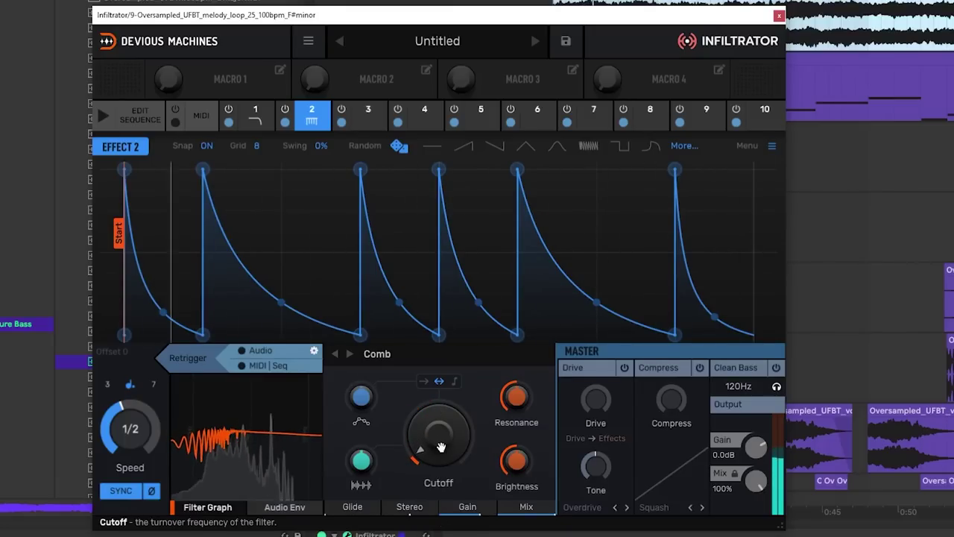
Load an FM effect into Infiltrator's slot 3 and lower its frequency to 52.2 Hz
click(383, 125)
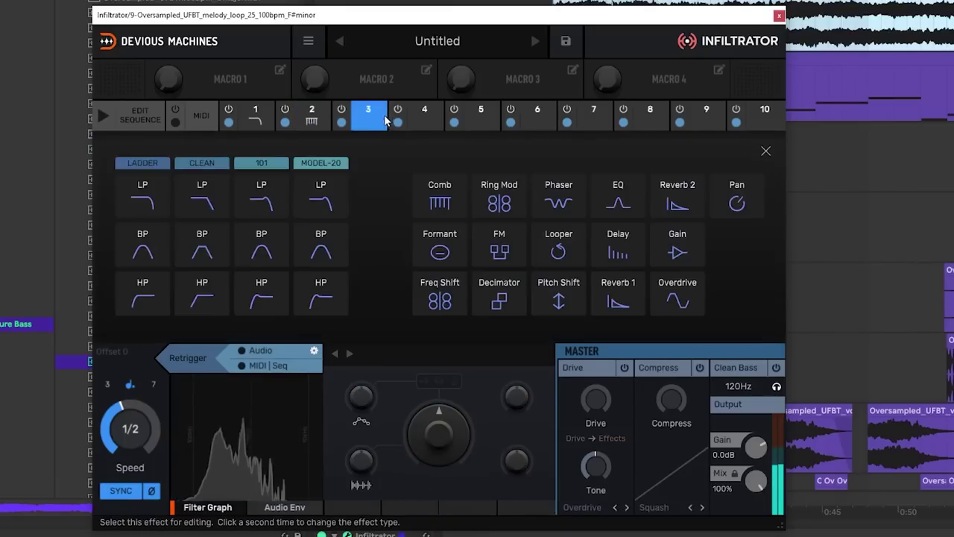
click(509, 257)
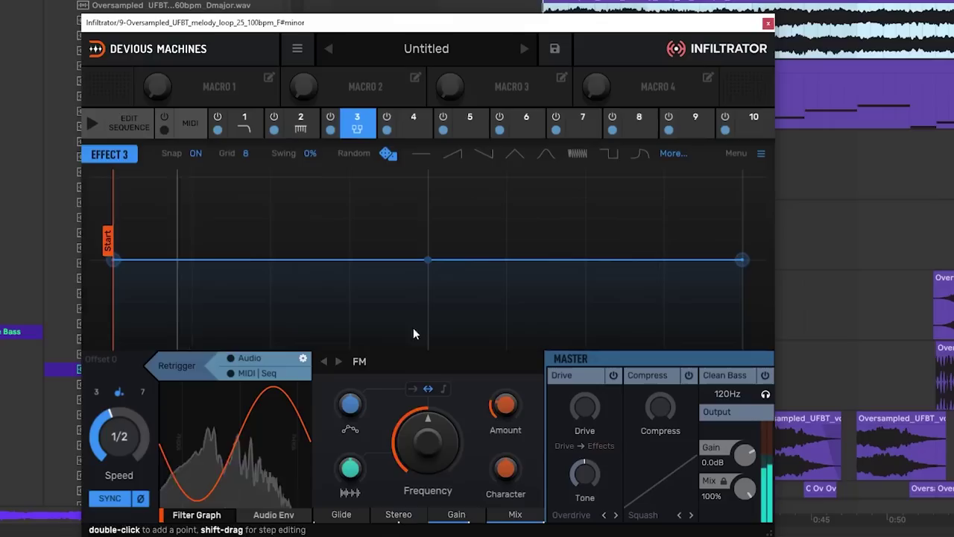
drag(409, 451, 410, 485)
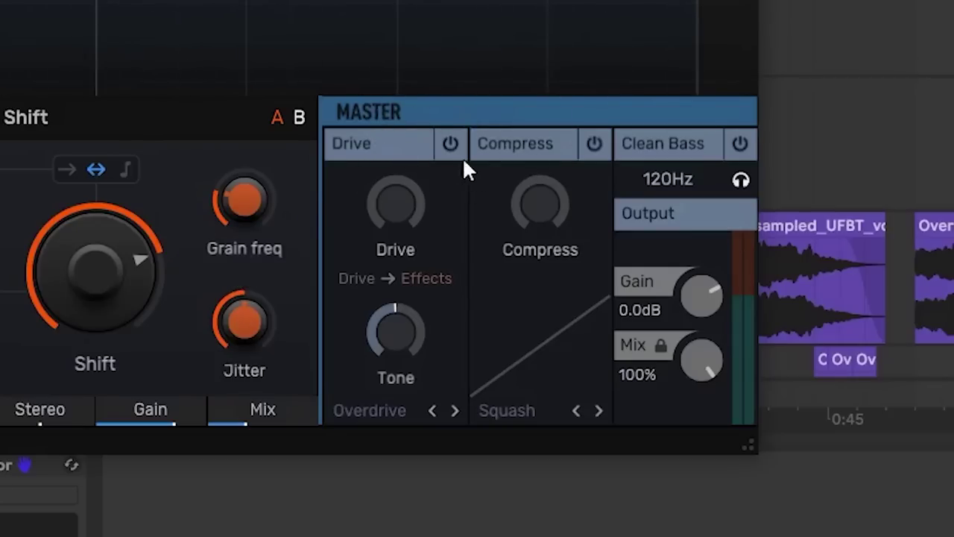
Switch on Infiltrator's master Drive and compressor, with Squash set to Multiband
click(452, 146)
click(594, 143)
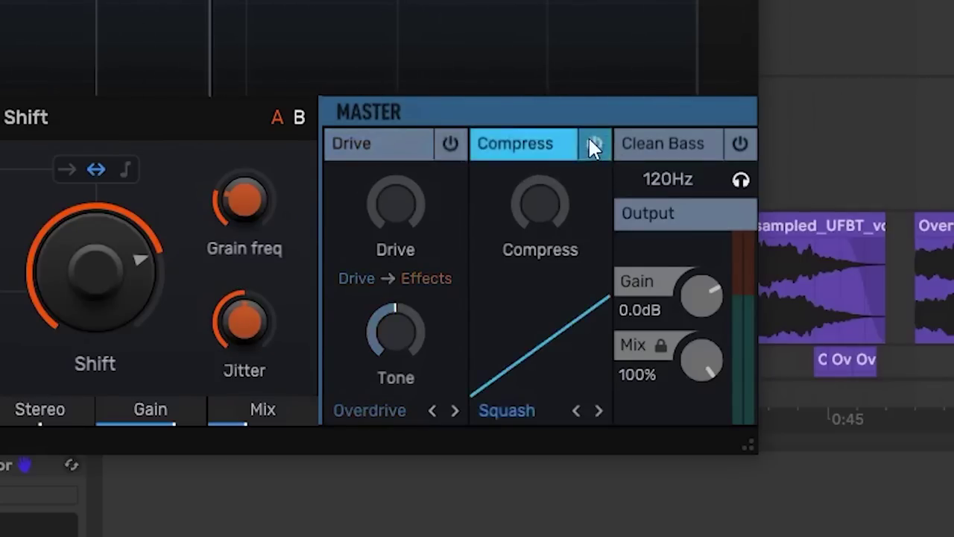
click(514, 411)
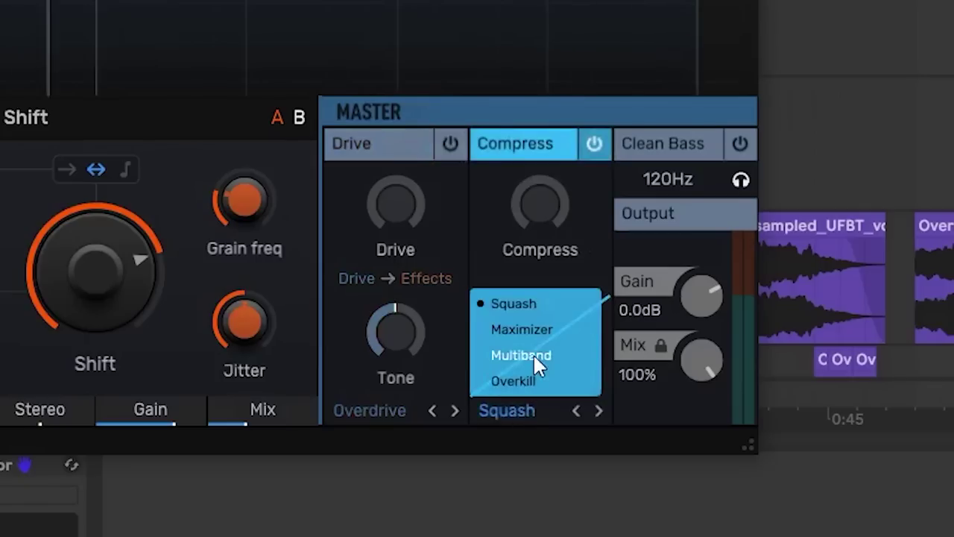
click(533, 355)
click(535, 410)
click(541, 352)
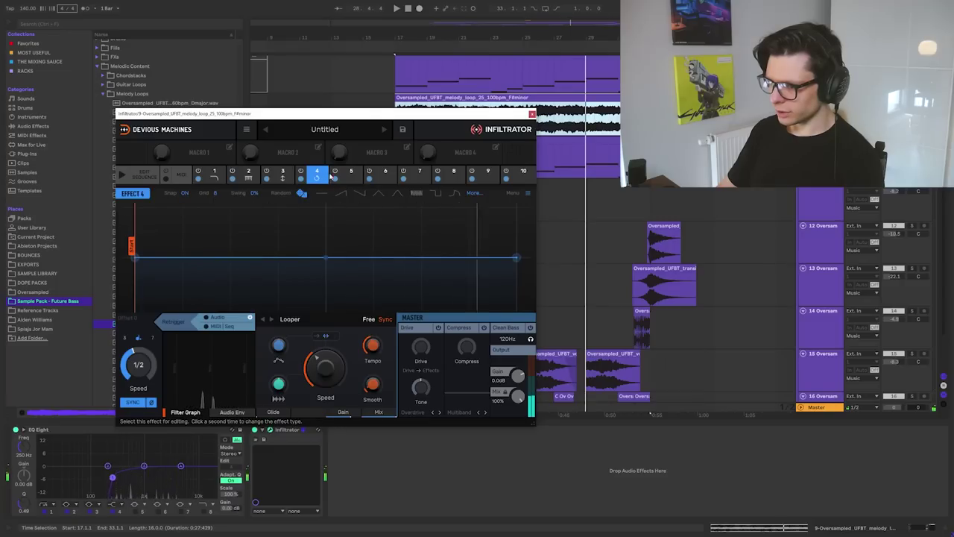
Load a Delay with Tone at 100% and swap it with the slot 4 effect
click(351, 173)
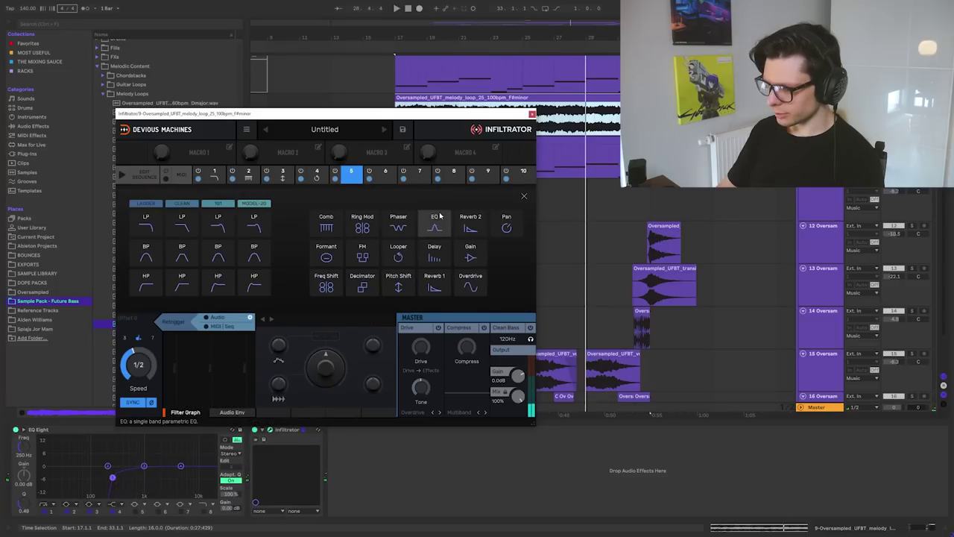
click(434, 254)
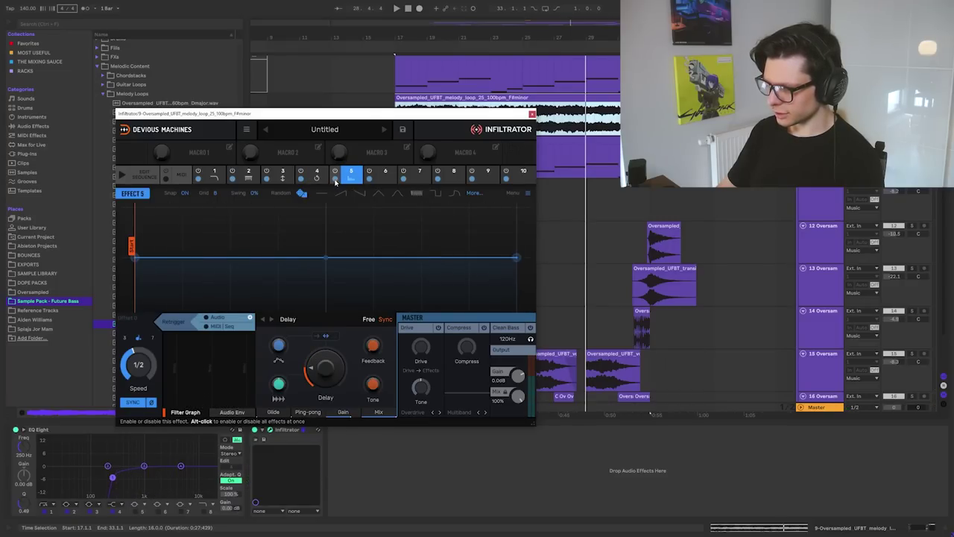
click(301, 179)
click(351, 173)
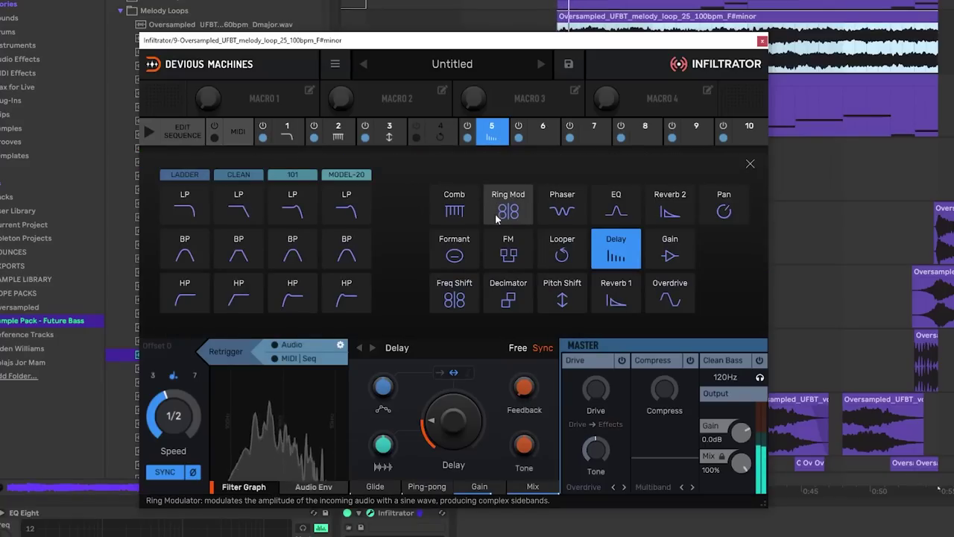
click(435, 254)
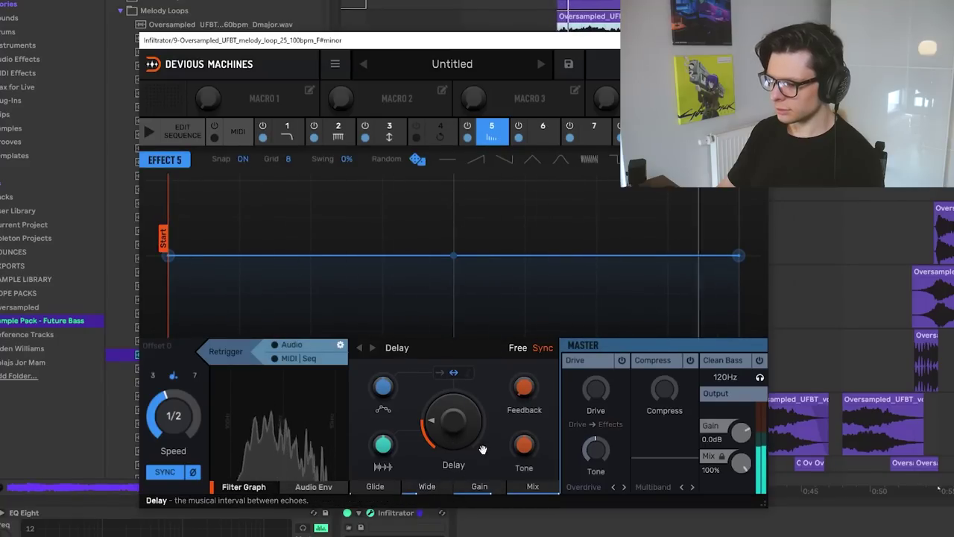
drag(524, 445, 524, 477)
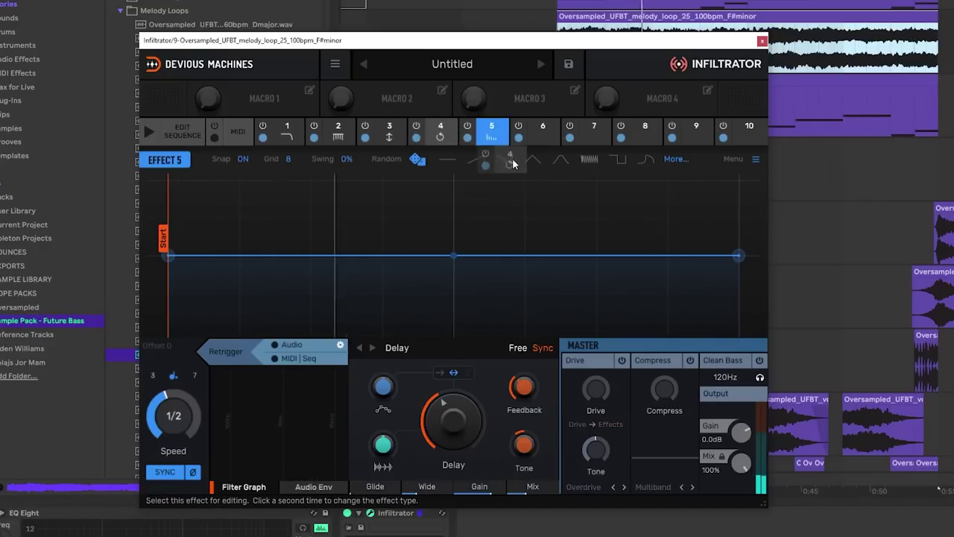
drag(492, 140, 440, 140)
Add Reverb 1 with 246 ms time and 0% mix, then place the Looper in slot 6
click(546, 141)
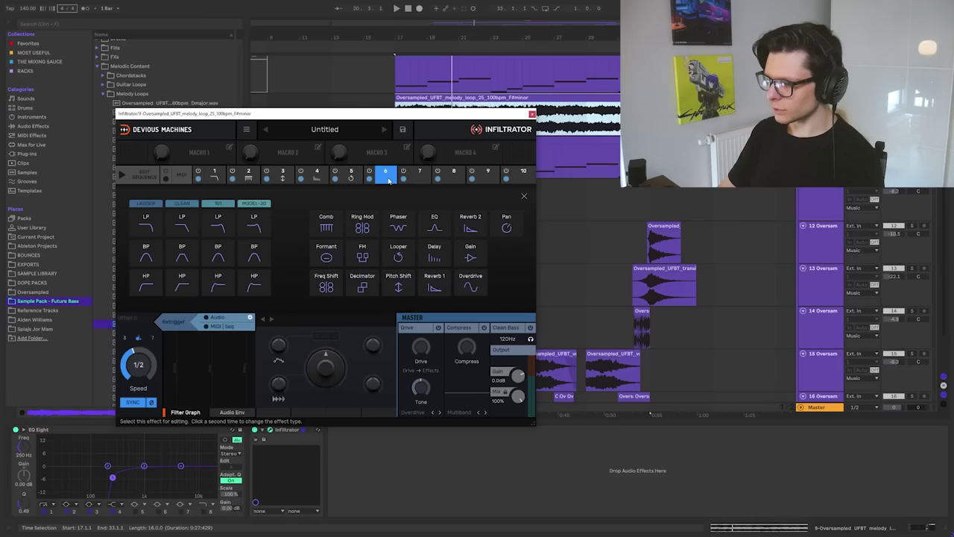
click(436, 295)
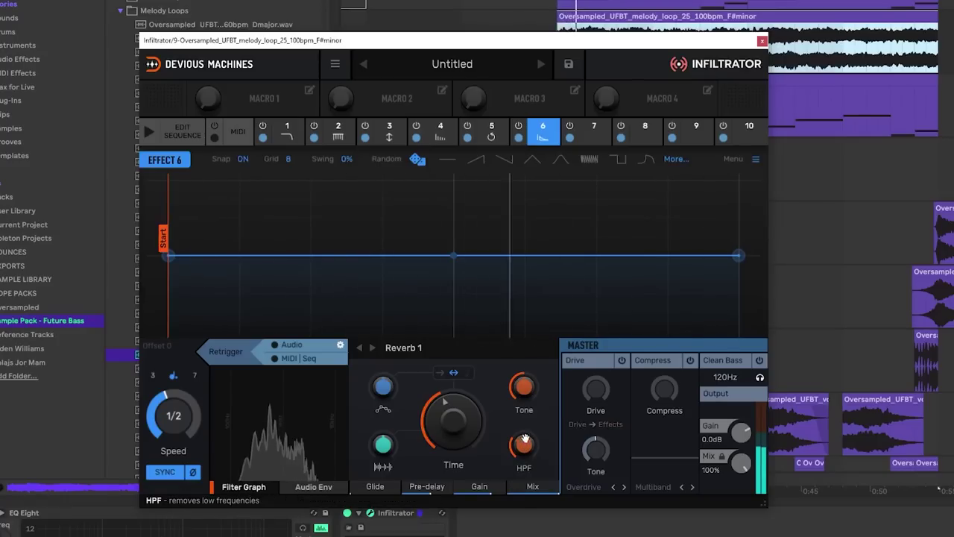
drag(453, 423, 453, 455)
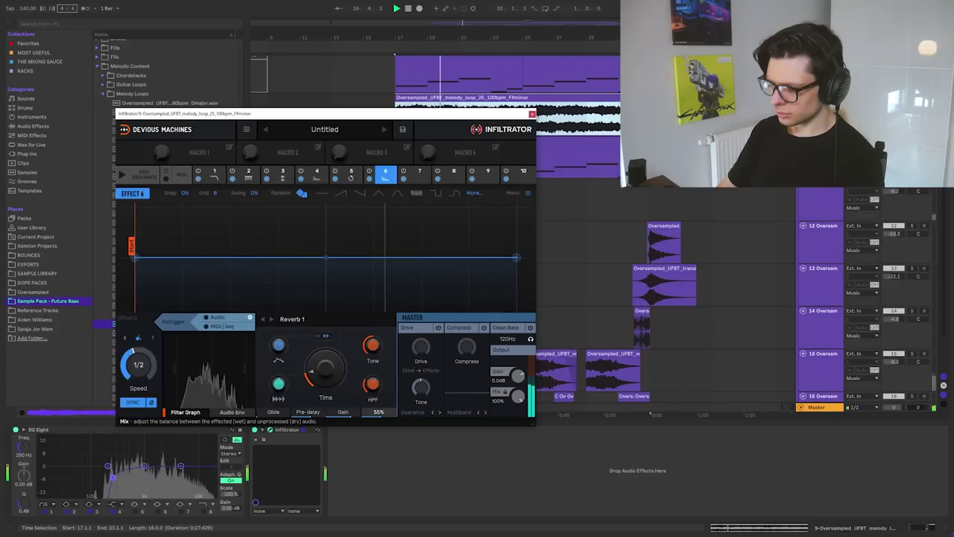
drag(378, 411, 379, 447)
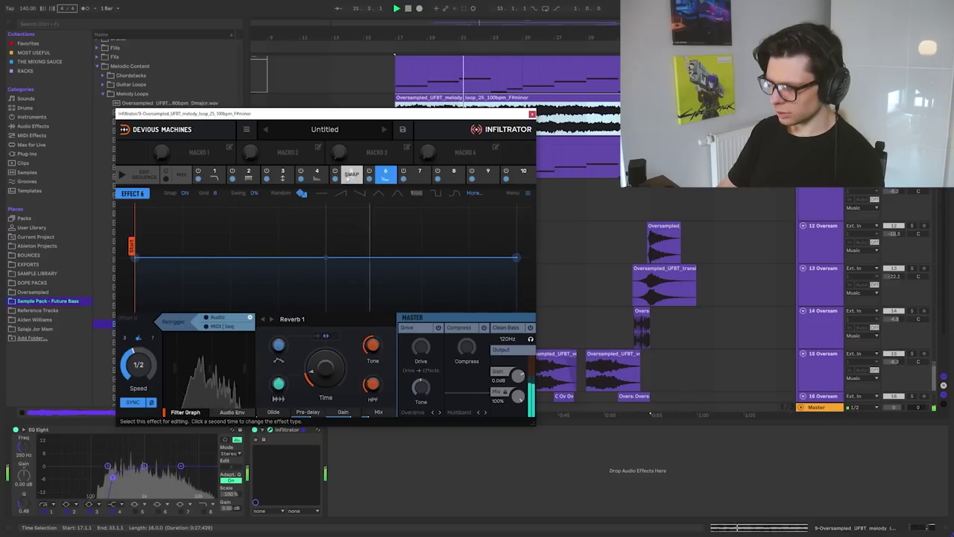
click(385, 172)
click(398, 254)
In the effect sequence, enable all four steps for the first effects and the Looper only on step 4
click(146, 173)
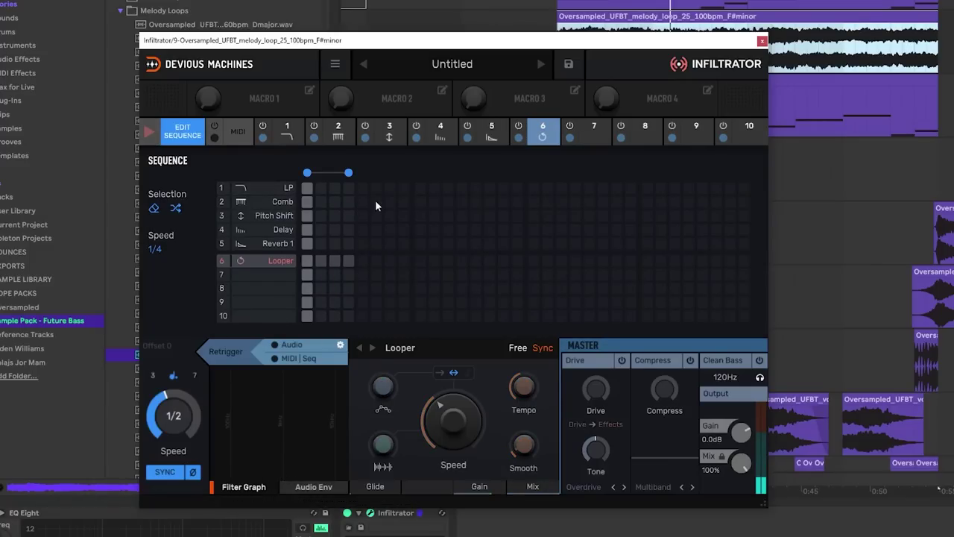
mouse_move(307, 188)
mouse_down()
mouse_move(346, 193)
mouse_move(351, 204)
mouse_move(307, 202)
mouse_up()
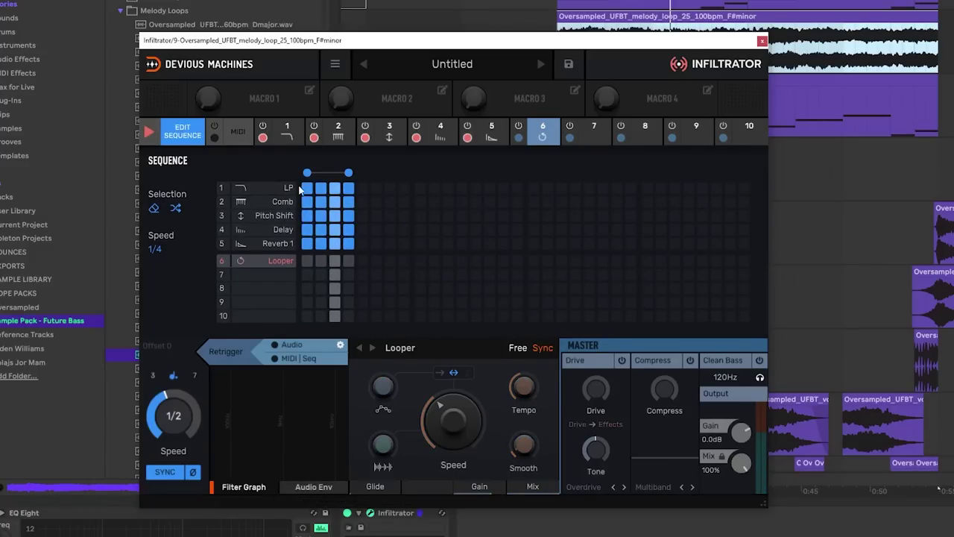
click(307, 260)
click(334, 260)
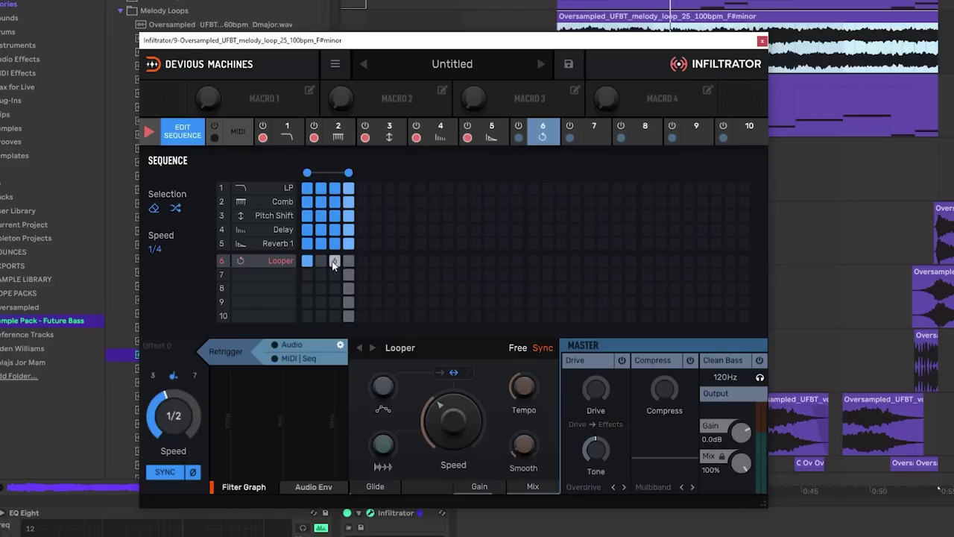
click(335, 260)
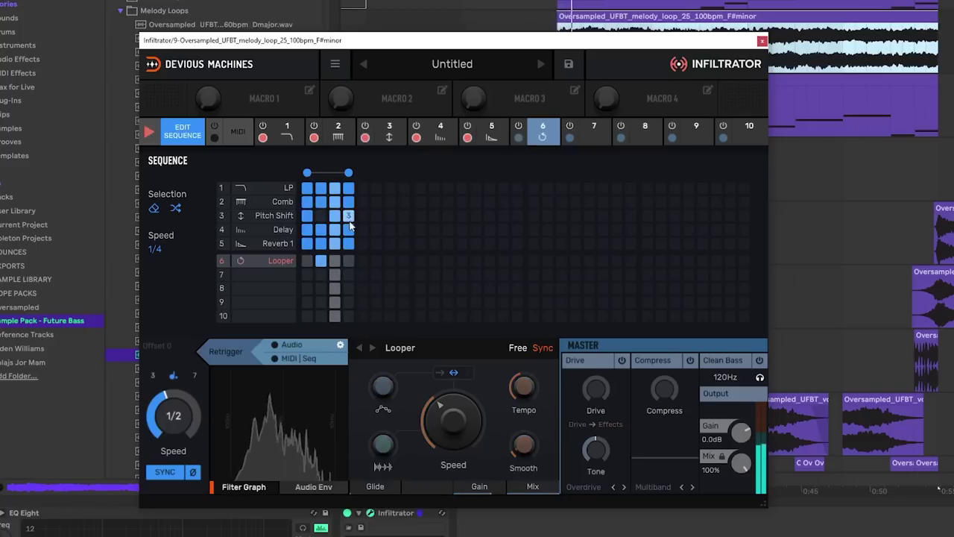
click(320, 260)
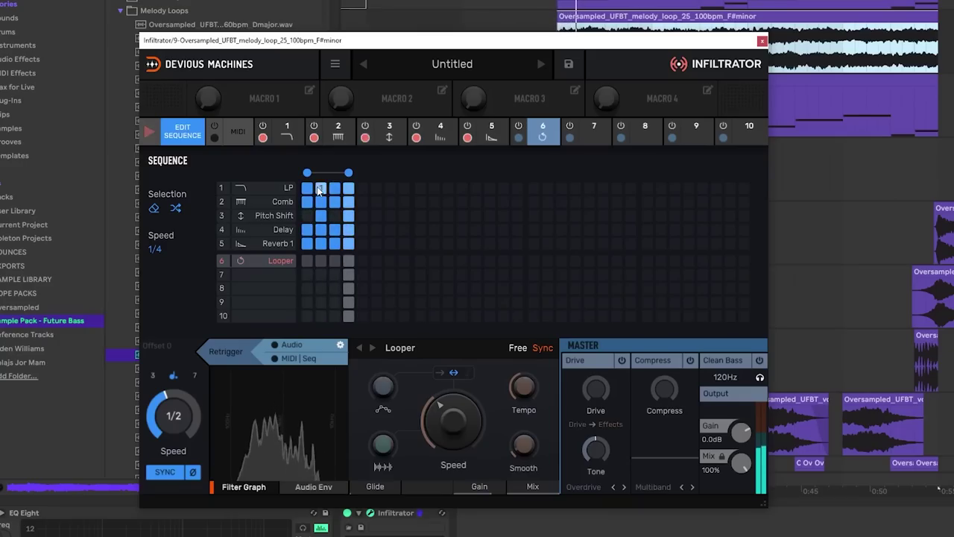
click(325, 262)
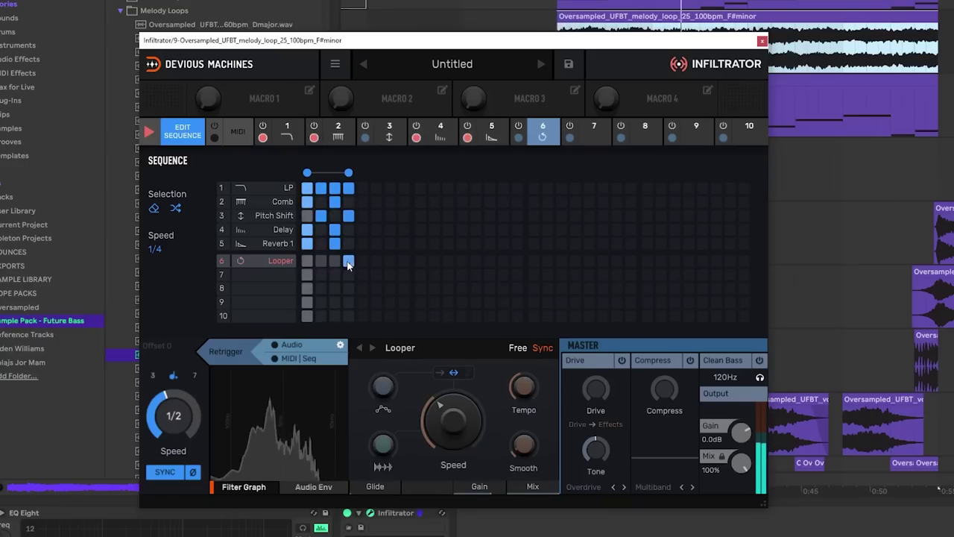
click(491, 131)
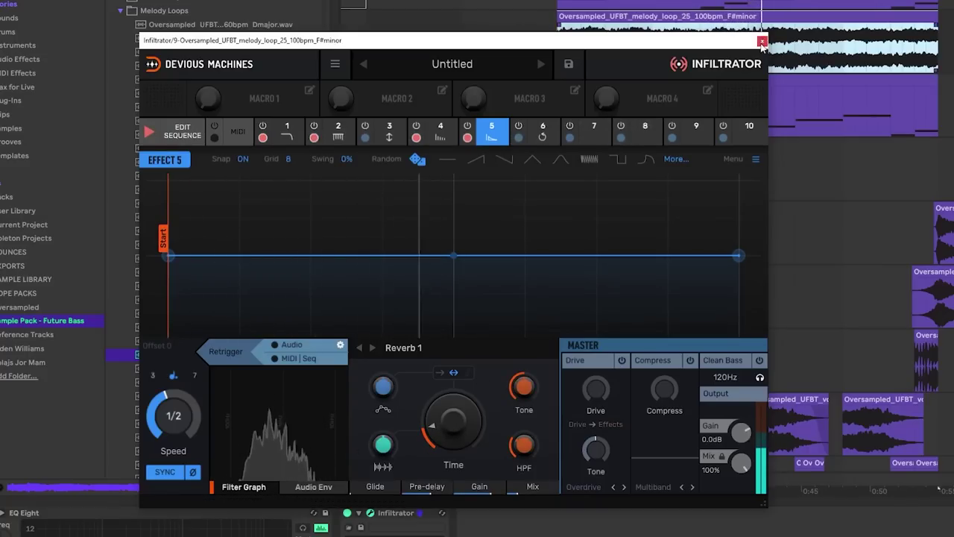
Close Infiltrator, show the vocal track's chain, play the chops and select the first vocal clip
click(761, 43)
click(512, 31)
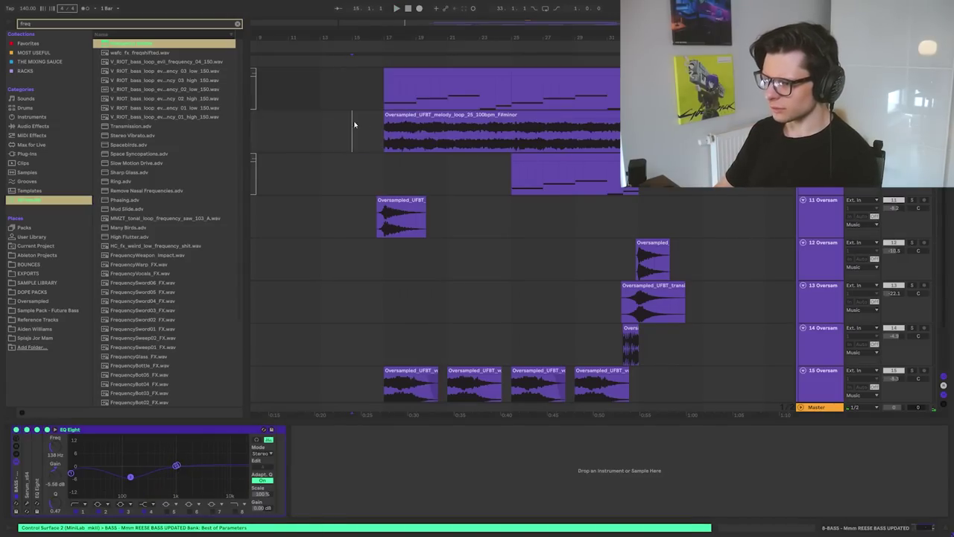
click(354, 125)
key(ctrl+z)
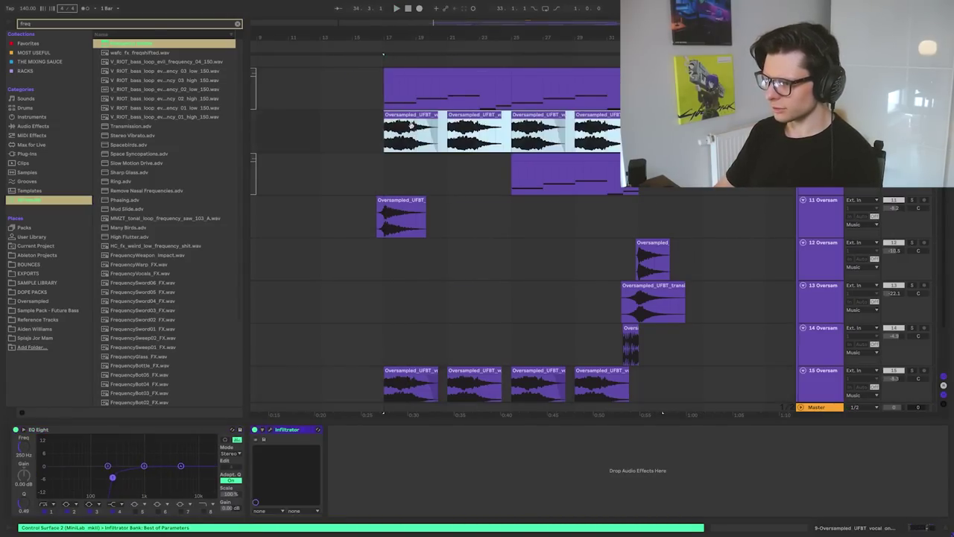
scroll(409, 125, up, 2)
key(space)
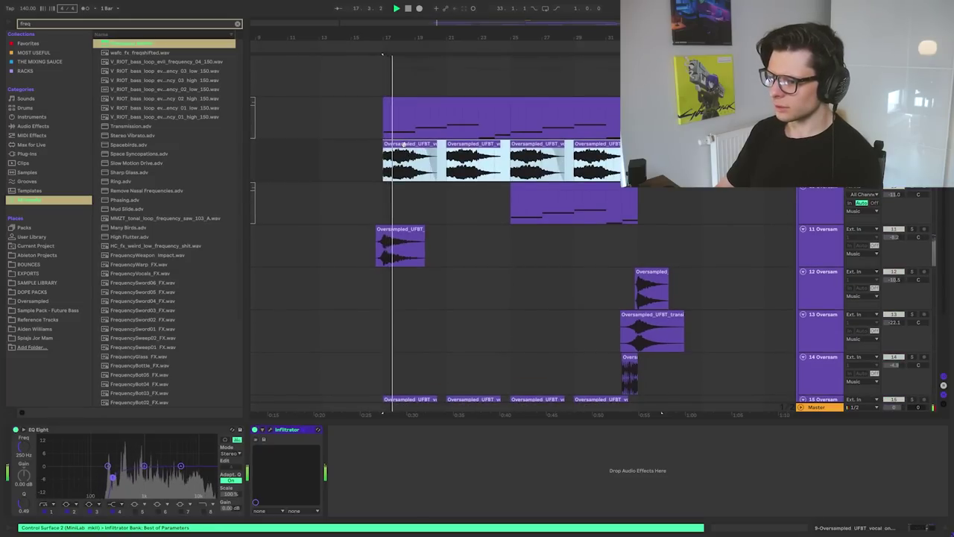
click(404, 152)
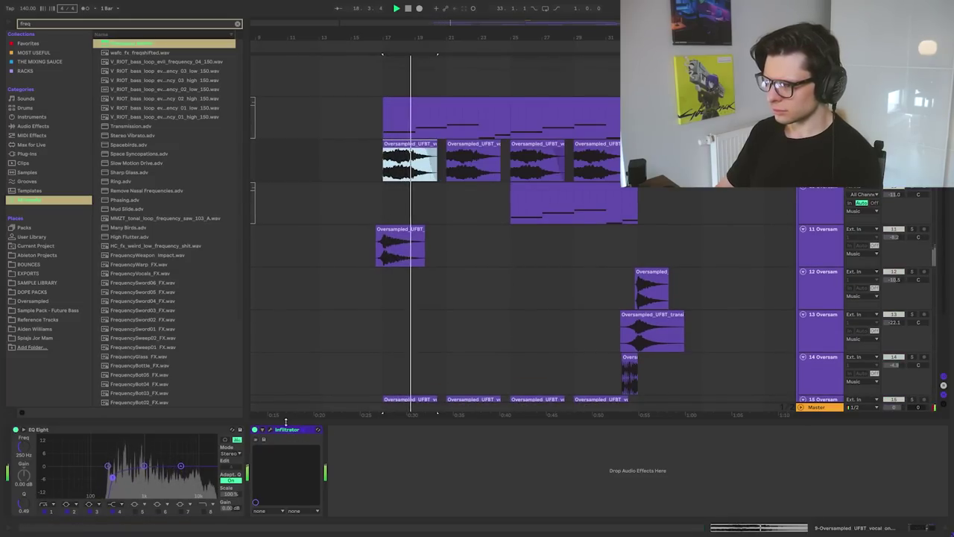
Load soothe2_x64 after Infiltrator on the vocal track, then bring up Infiltrator's window
click(399, 470)
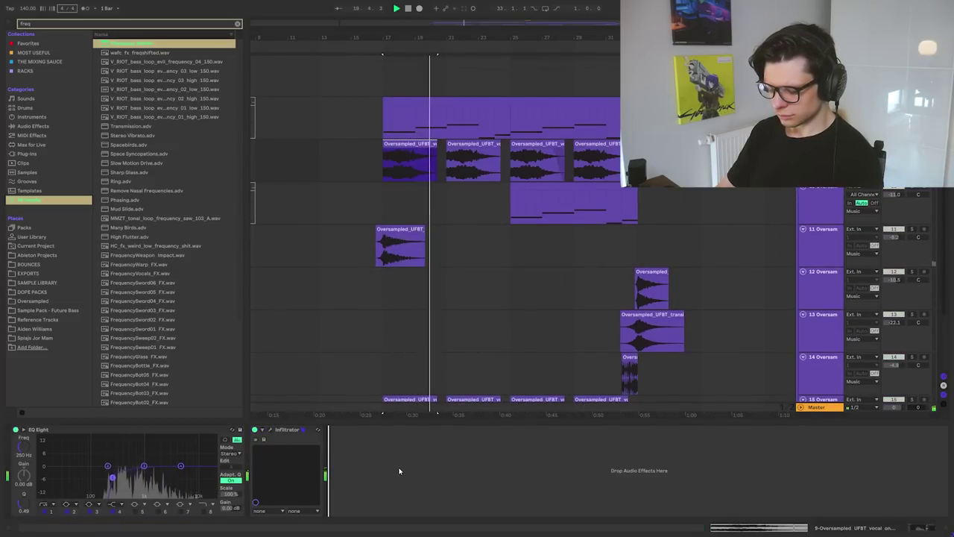
key(ctrl+f)
text(soothe2_x64)
key(Return)
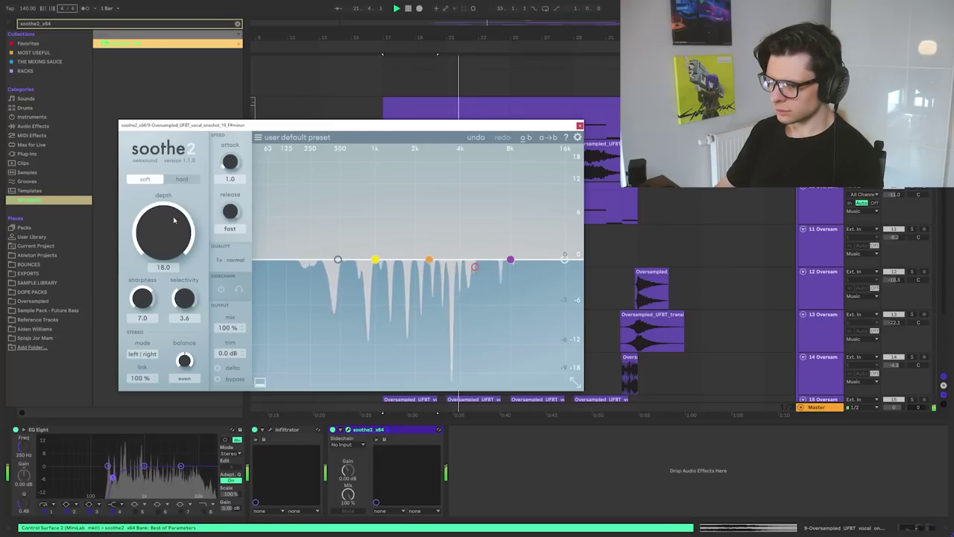
key(ctrl+alt+p)
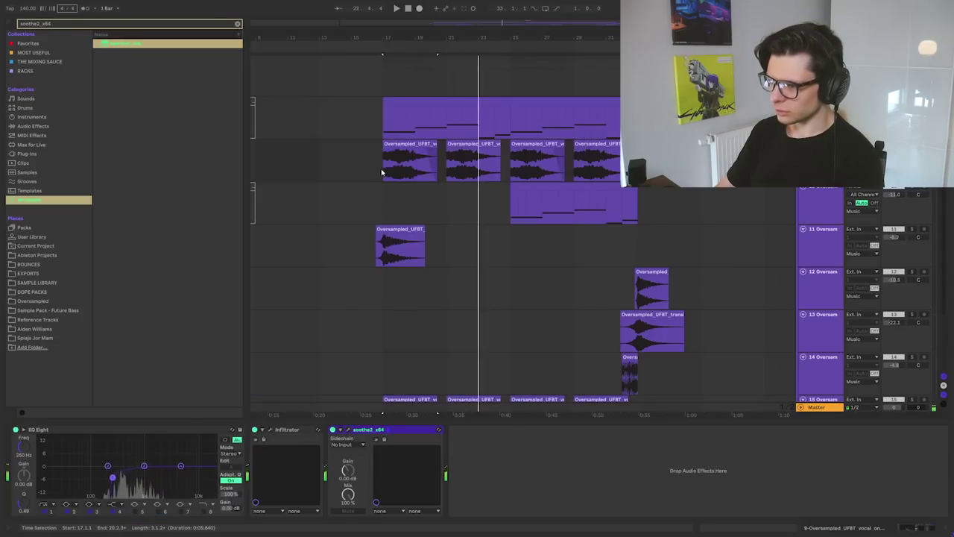
click(395, 167)
key(ctrl+alt+p)
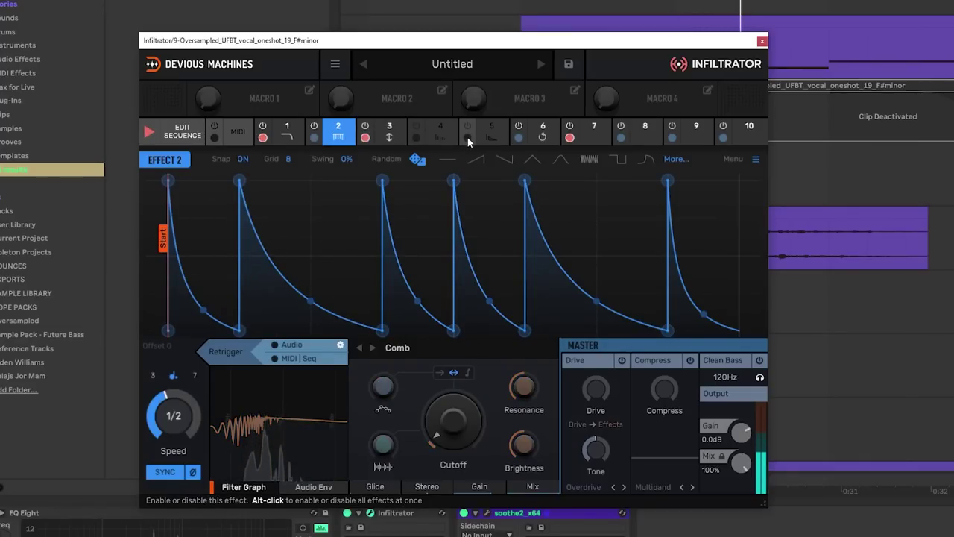
Add two Pitch Shift steps to the vocal Infiltrator's sequence and view Pitch Shift's settings
key(ctrl+alt+p)
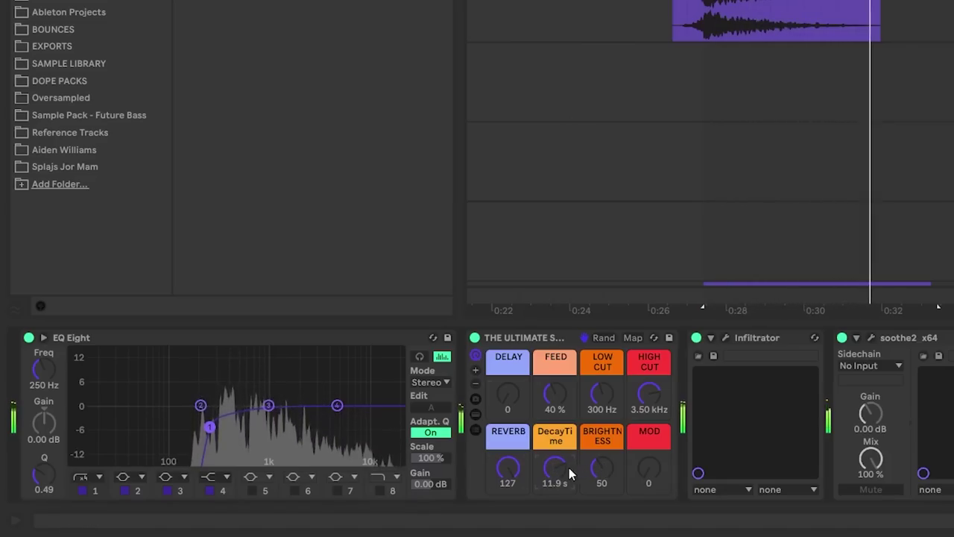
key(ctrl+alt+p)
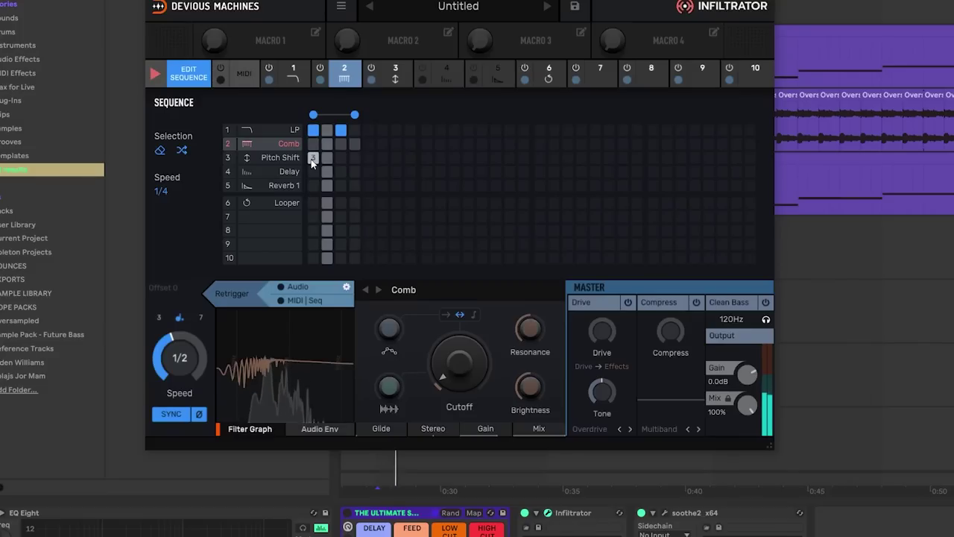
click(313, 157)
click(341, 157)
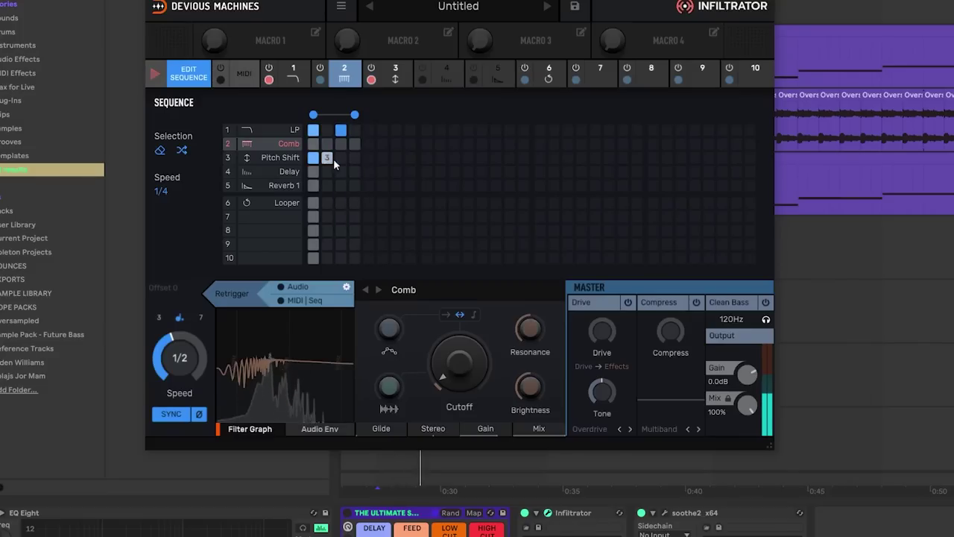
click(396, 75)
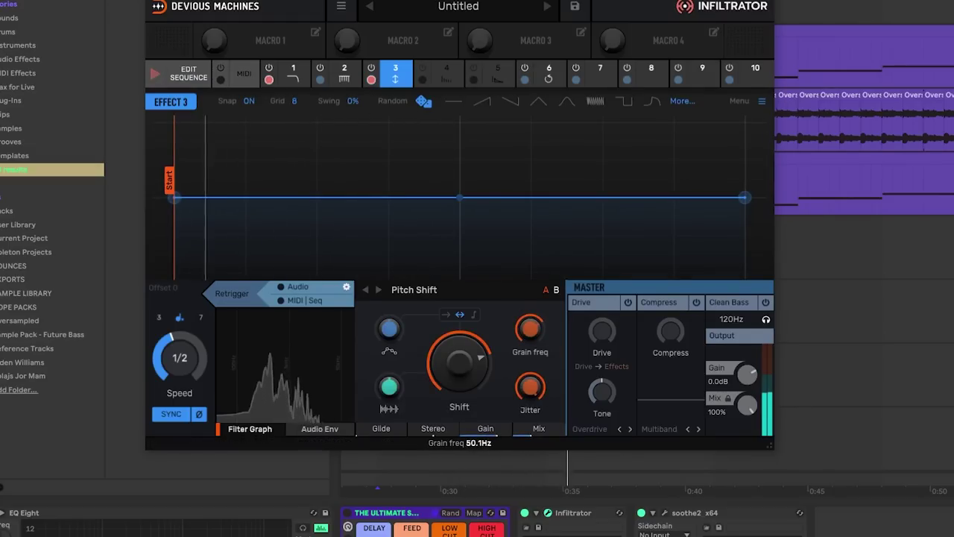
key(ctrl+alt+p)
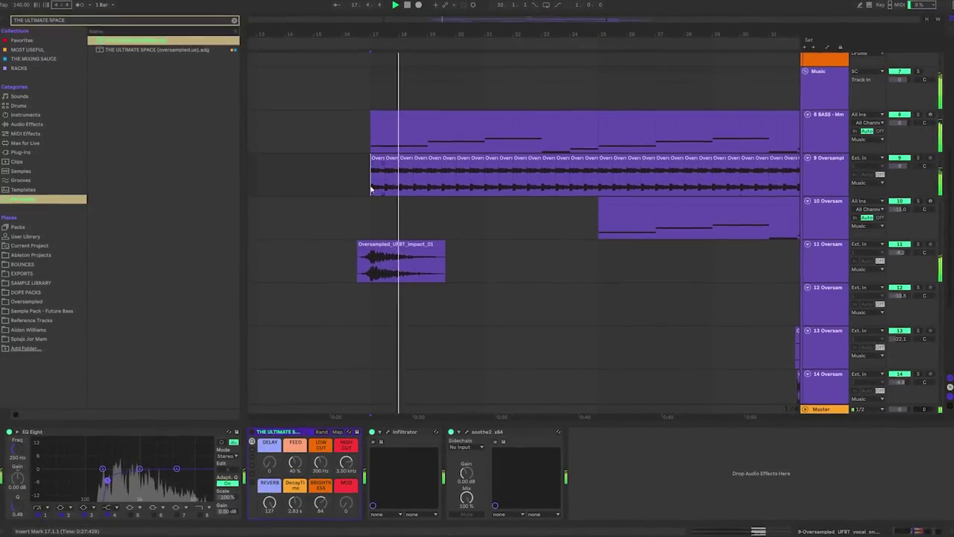
scroll(403, 193, down, 4)
click(448, 345)
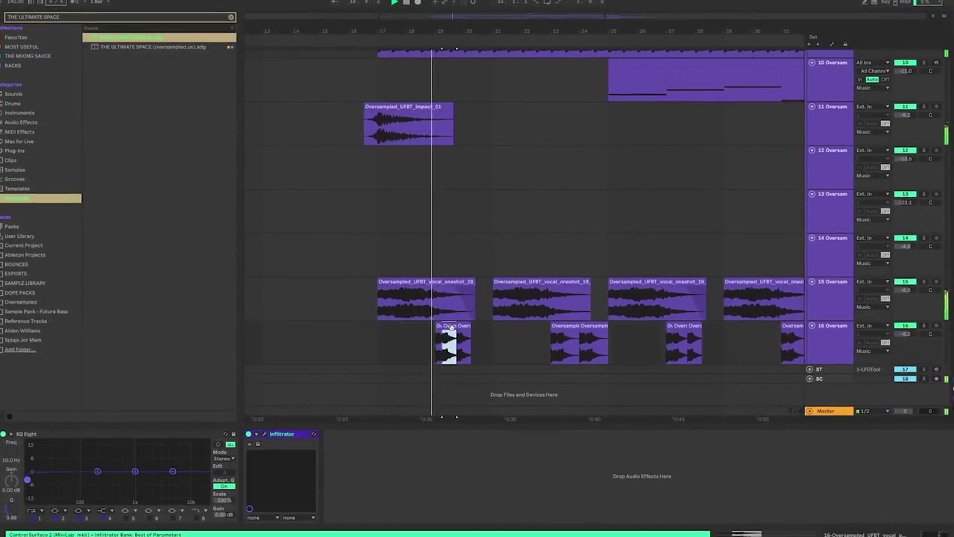
click(569, 340)
scroll(483, 211, up, 3)
click(381, 187)
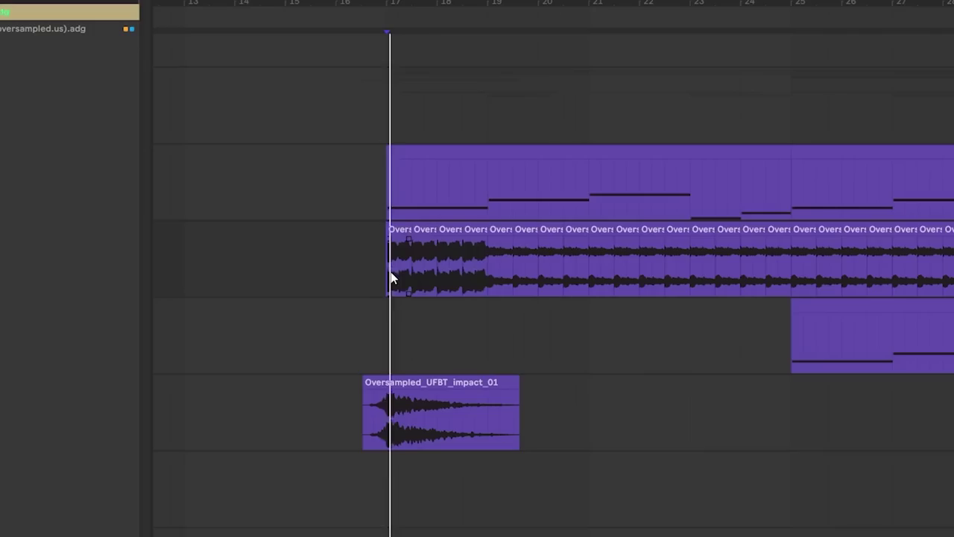
scroll(384, 190, up, 3)
scroll(432, 189, right, 3)
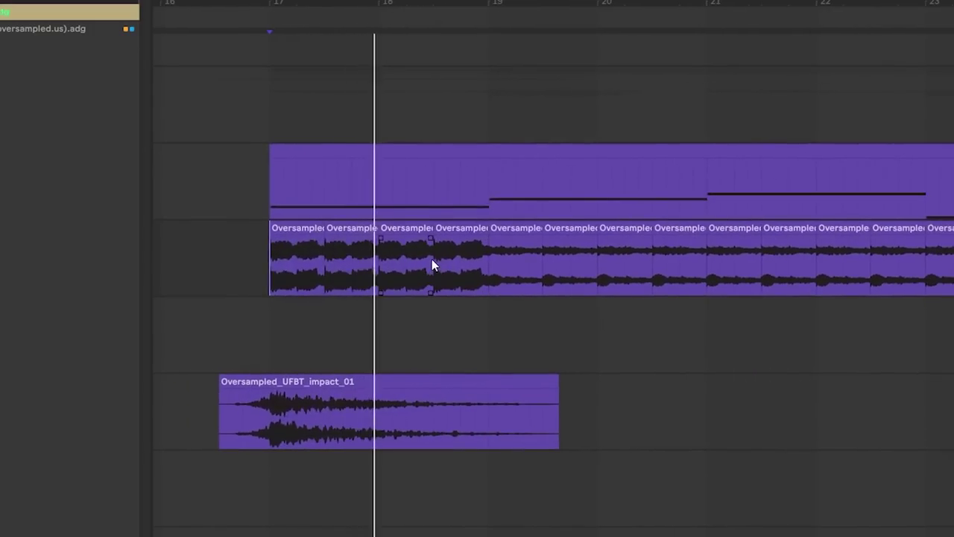
scroll(470, 249, down, 3)
click(530, 341)
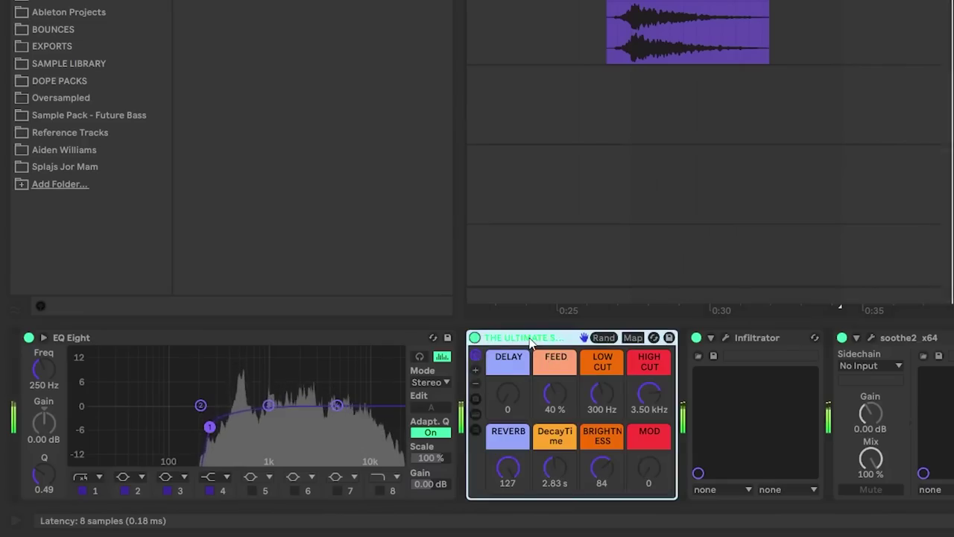
drag(519, 435, 520, 437)
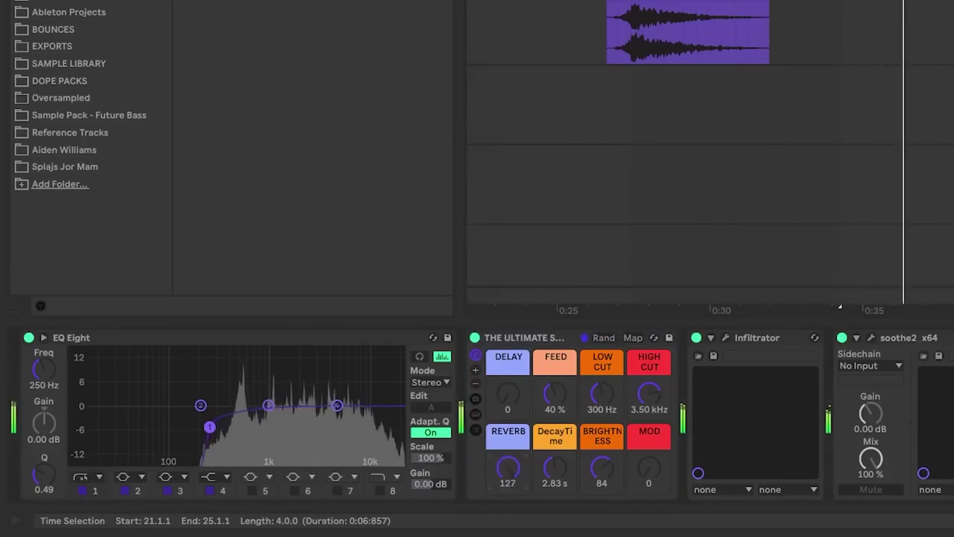
Select the upper orange chop clips and extend the row with a duplicate
scroll(745, 37, down, 3)
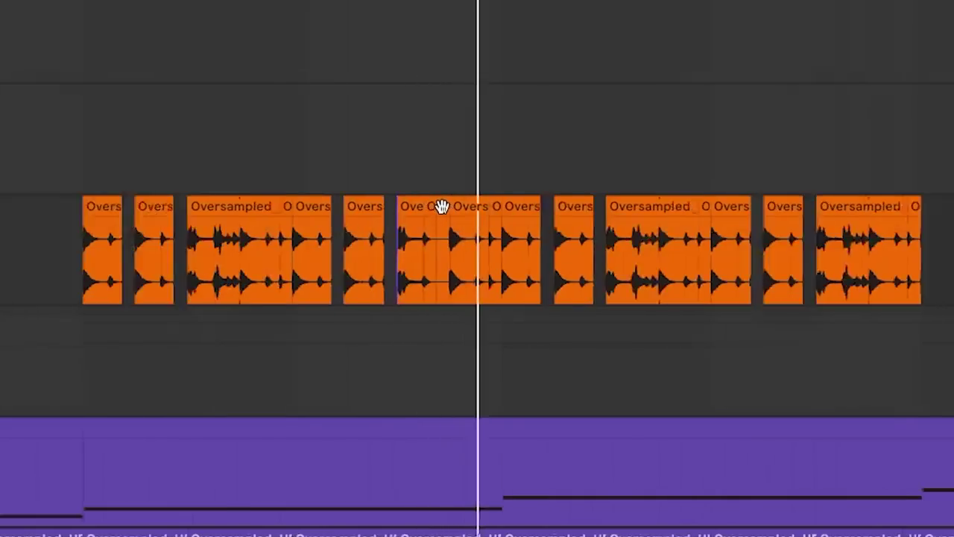
scroll(441, 207, down, 3)
click(471, 239)
shift+click(227, 246)
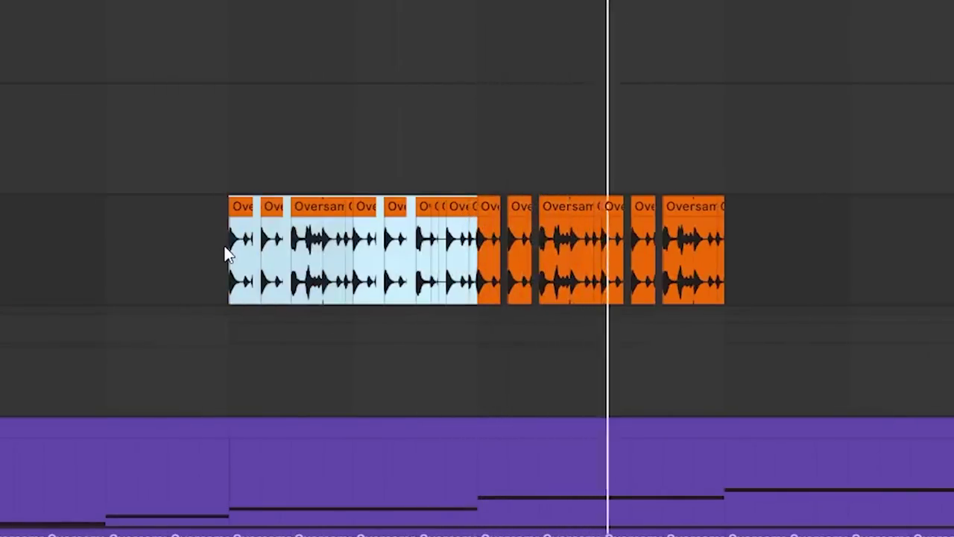
key(shift+End)
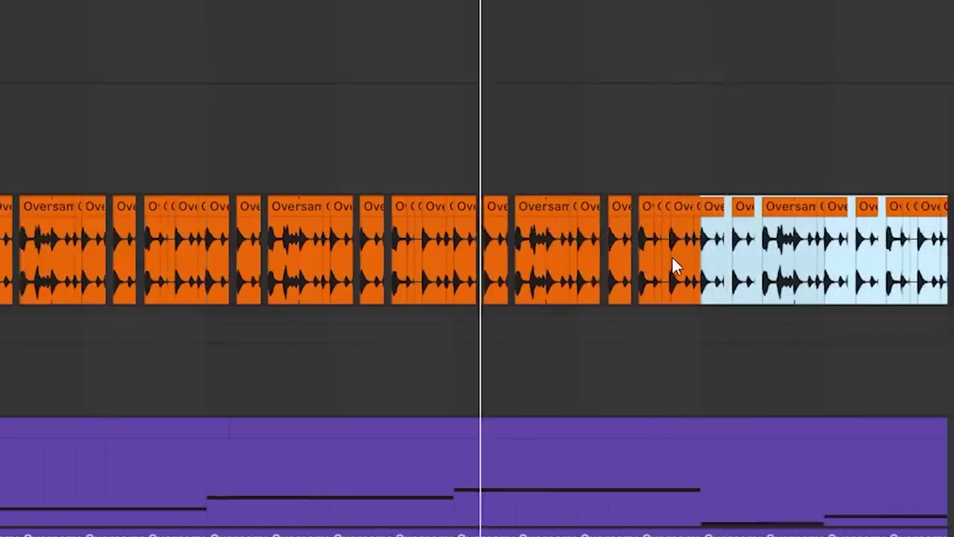
key(minus)
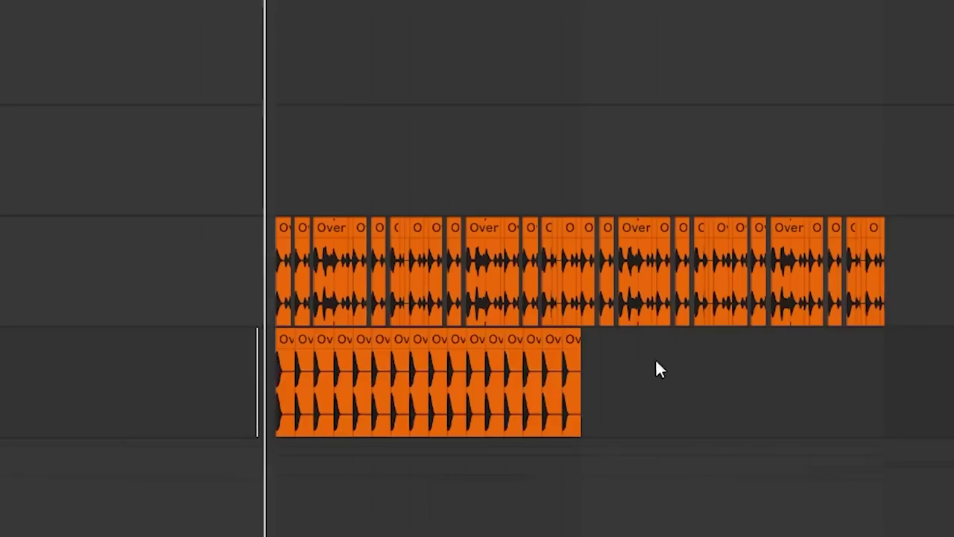
Duplicate the lower chop track's clips and pick the Oversampled_UFBT_riser_11 sample
drag(655, 358, 284, 339)
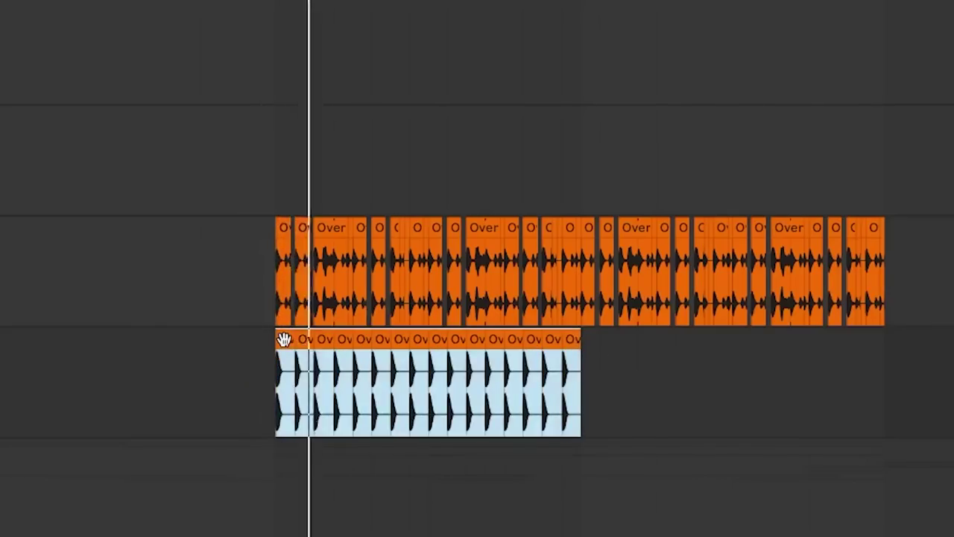
key(ctrl+d)
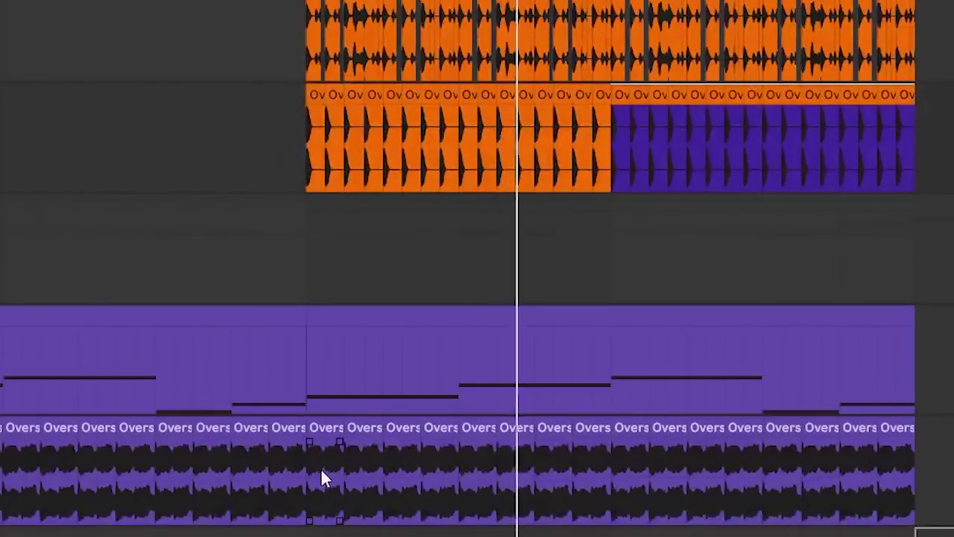
click(321, 477)
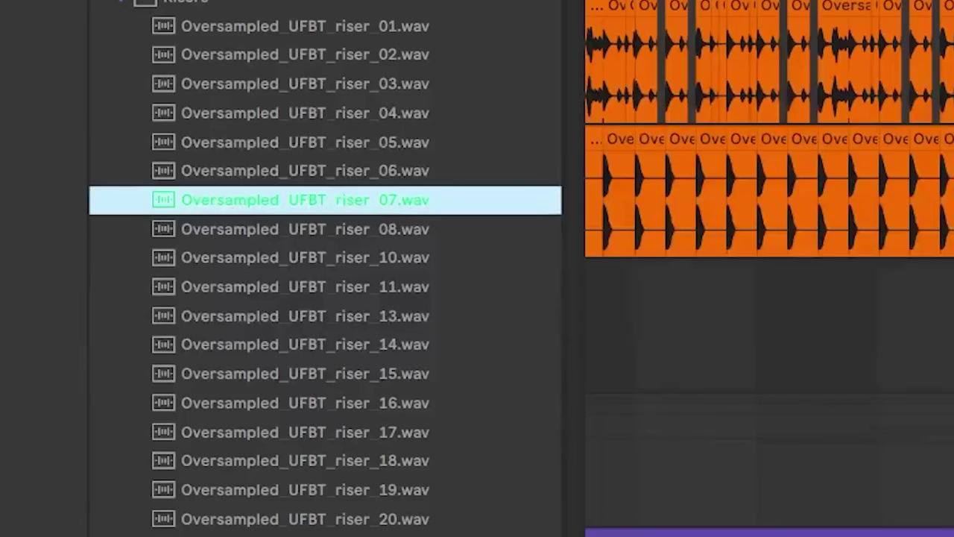
click(306, 287)
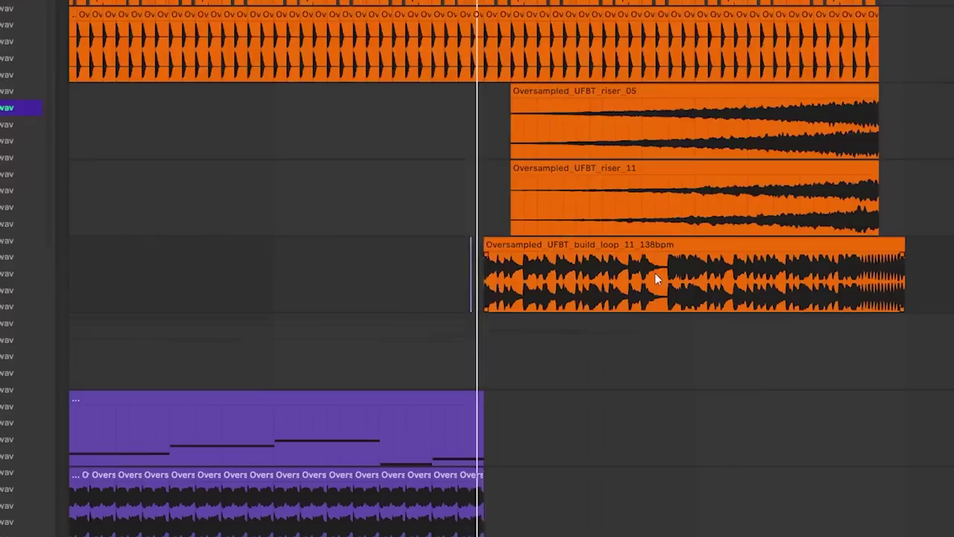
Place a copy of the low synth MIDI clip and stretch its F#0 note to the clip's end
scroll(663, 276, up, 3)
scroll(663, 276, down, 2)
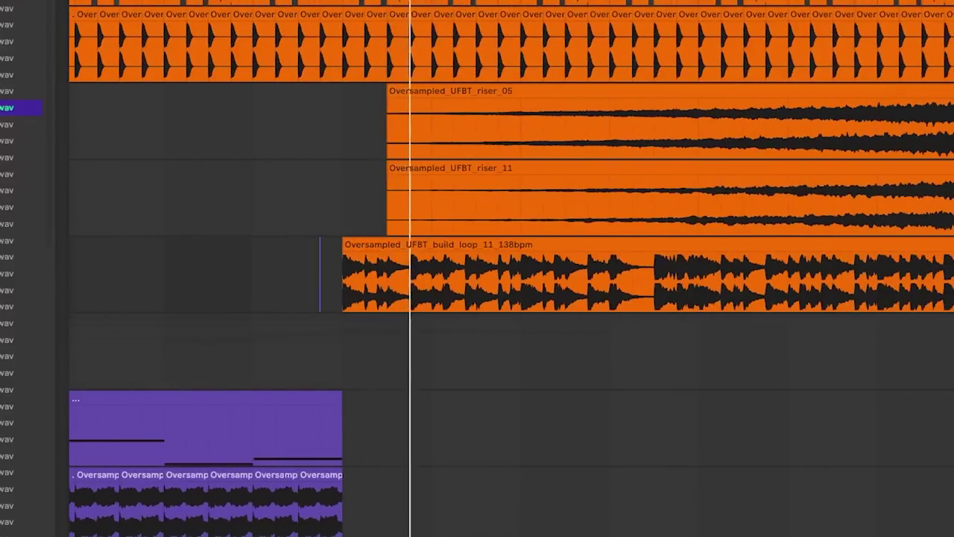
scroll(608, 262, right, 3)
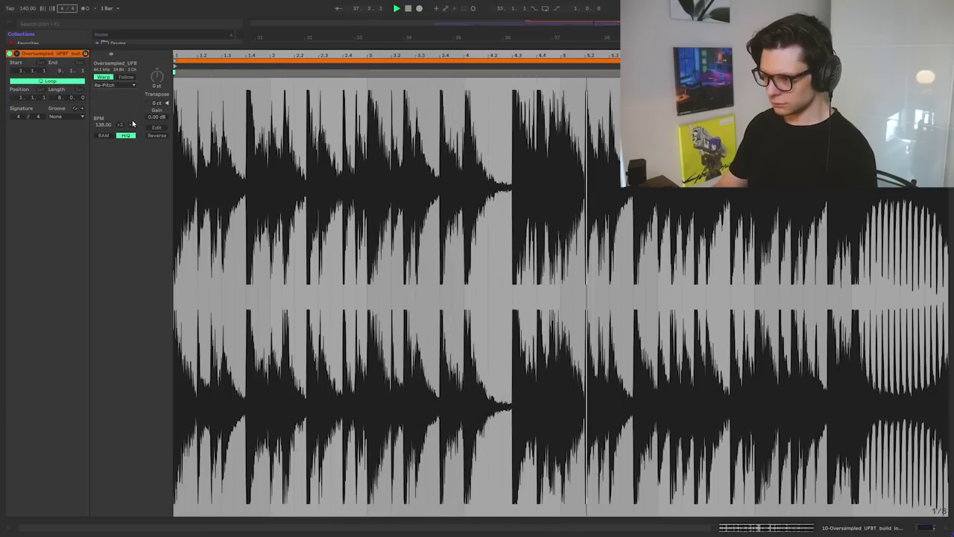
key(ctrl+alt+e)
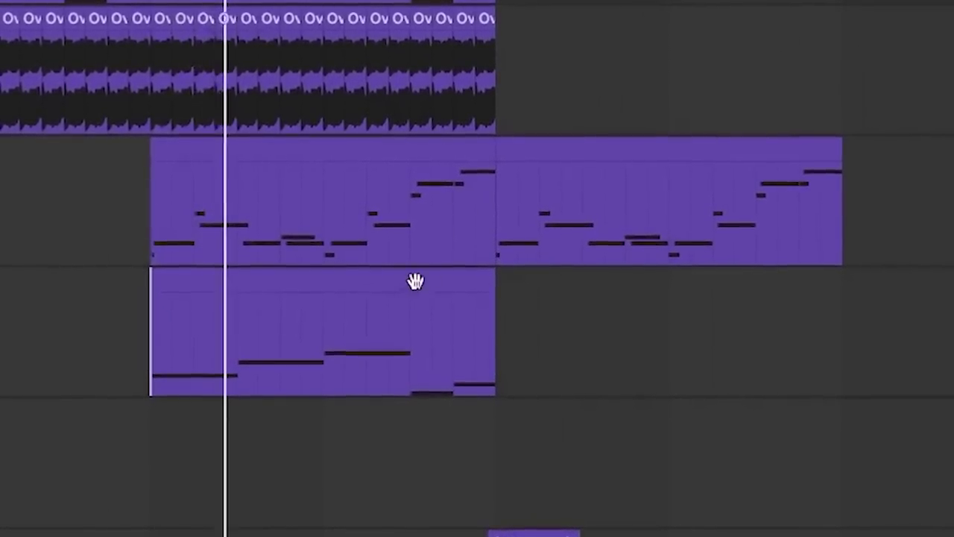
click(415, 281)
drag(217, 441, 559, 494)
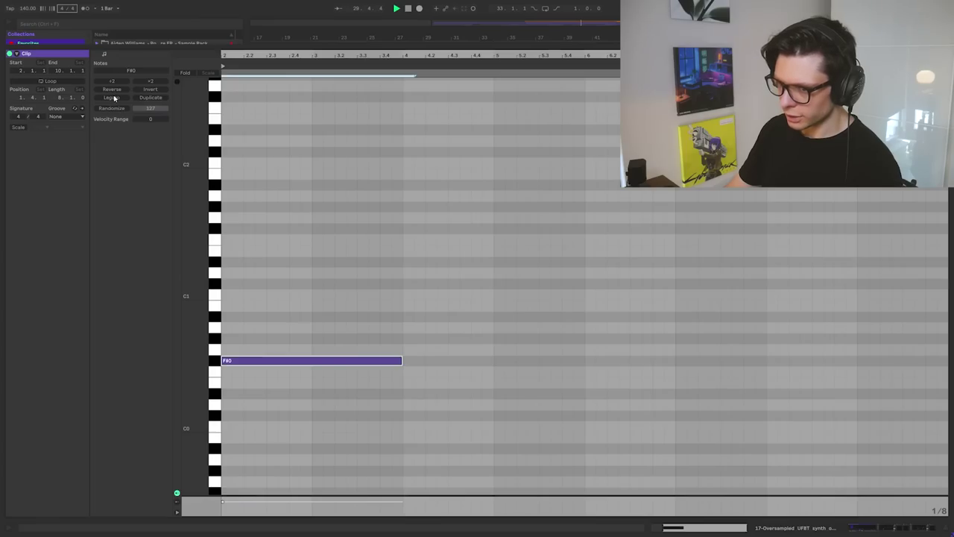
click(111, 98)
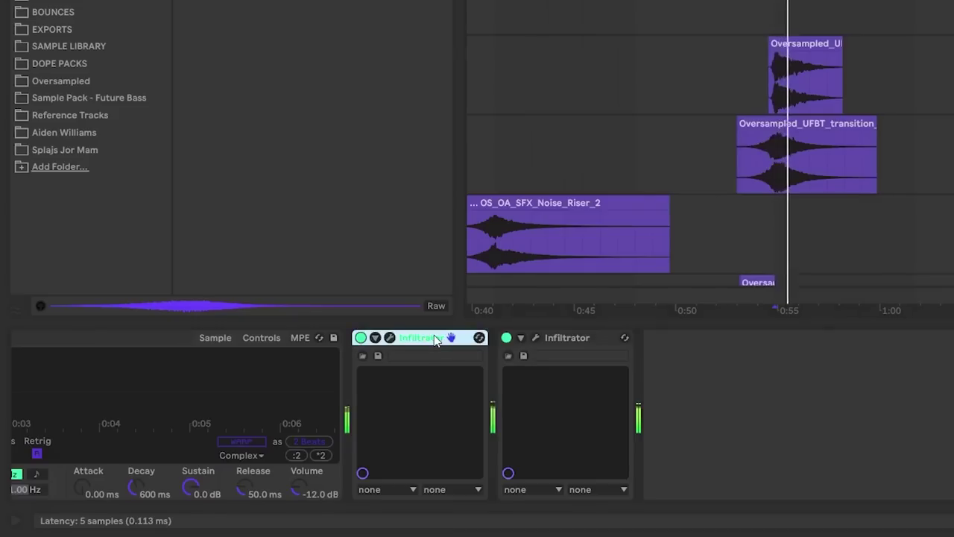
Duplicate the second Infiltrator and load the AMPRO distortion preset
click(563, 342)
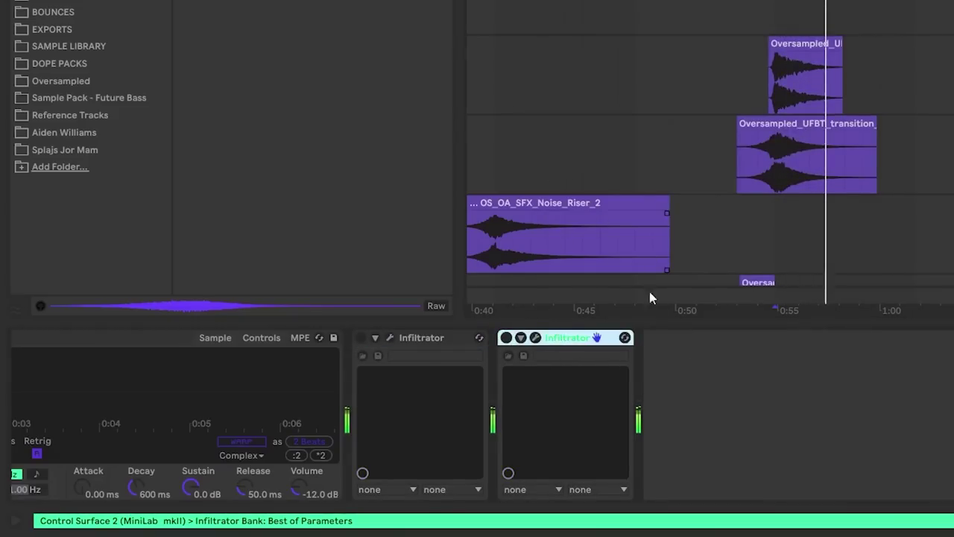
key(ctrl+d)
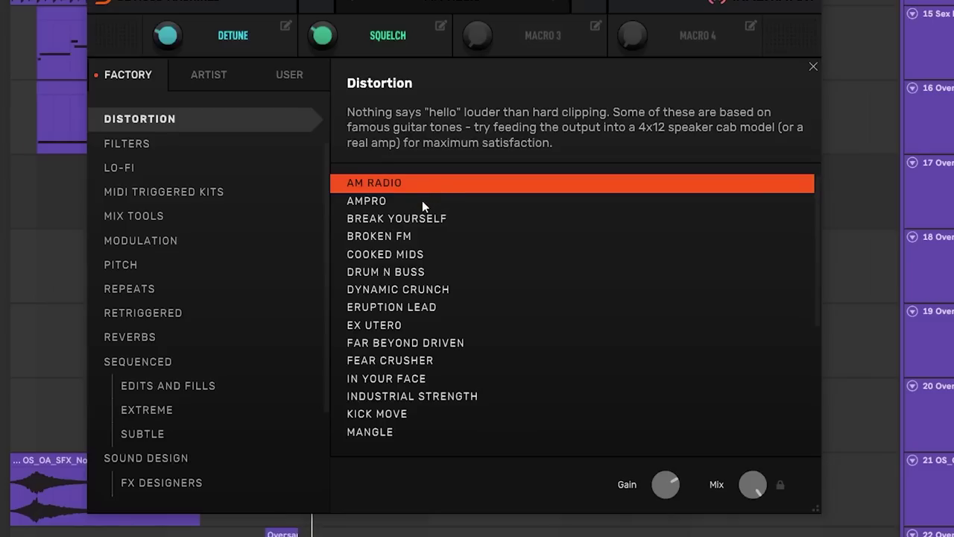
click(422, 201)
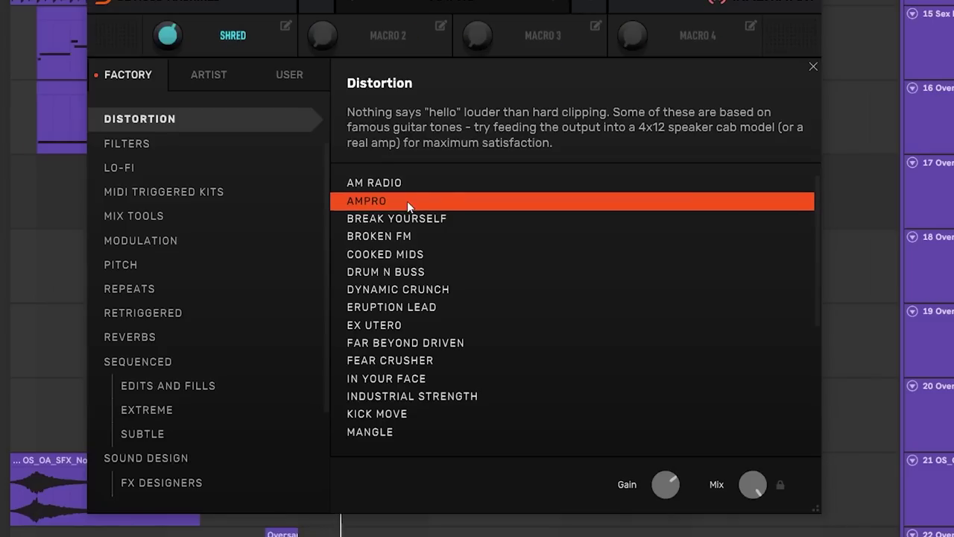
Audition Kick Move, Mangle and Radio Friendly Unit Shifter, settling on Plaster of Muppets
scroll(406, 312, down, 1)
click(398, 371)
click(398, 390)
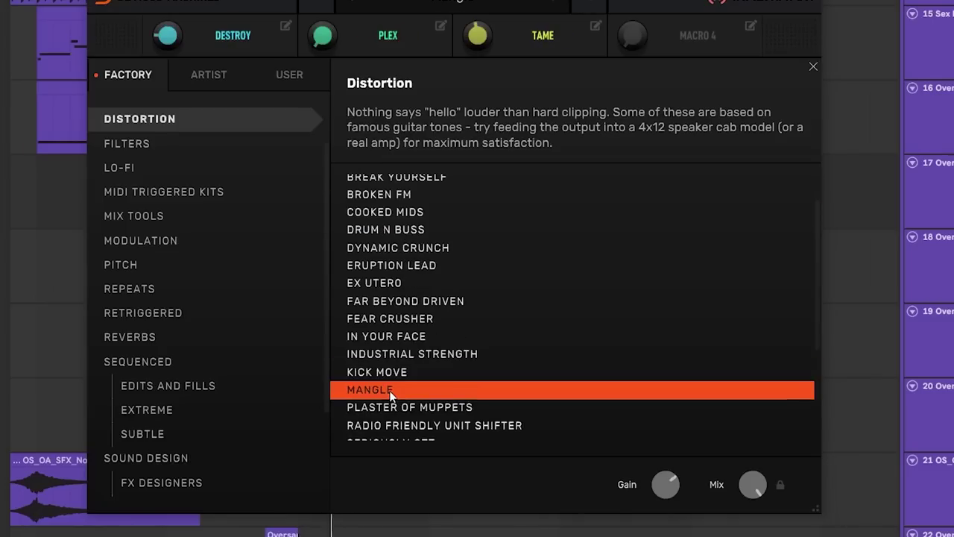
click(403, 407)
click(429, 424)
scroll(430, 406, down, 4)
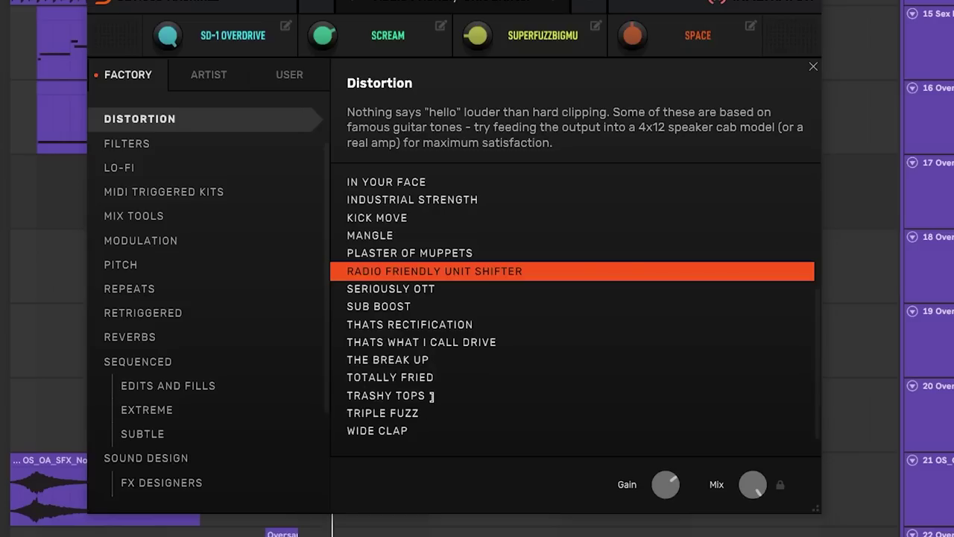
click(423, 257)
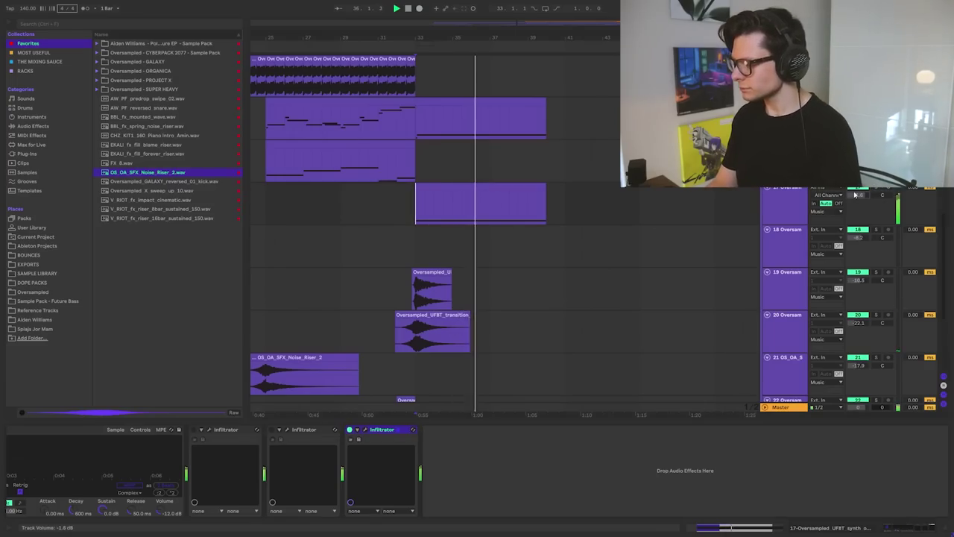
Lock the arpeggiator to the MiniLab controller and raise Serum's pitch-bend range to 12 semitones
right_click(74, 429)
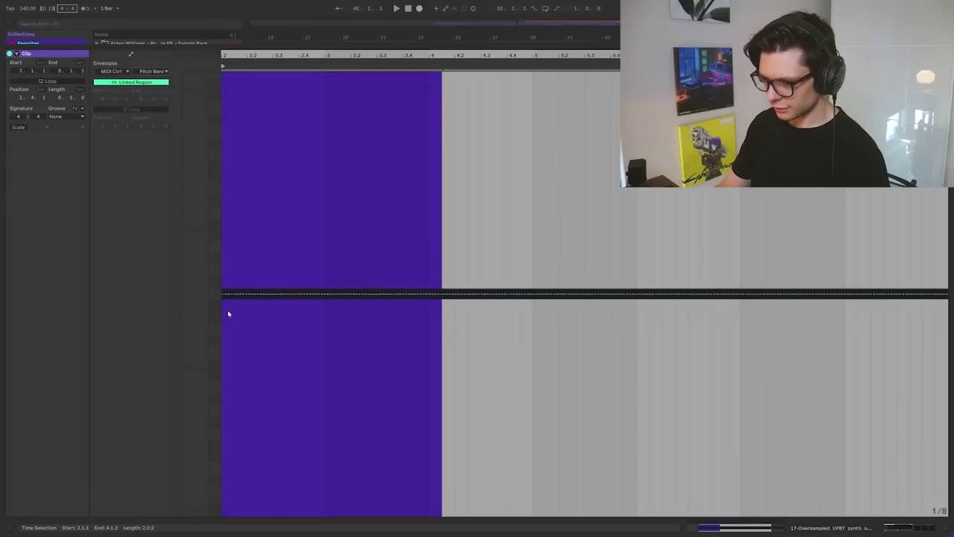
click(228, 314)
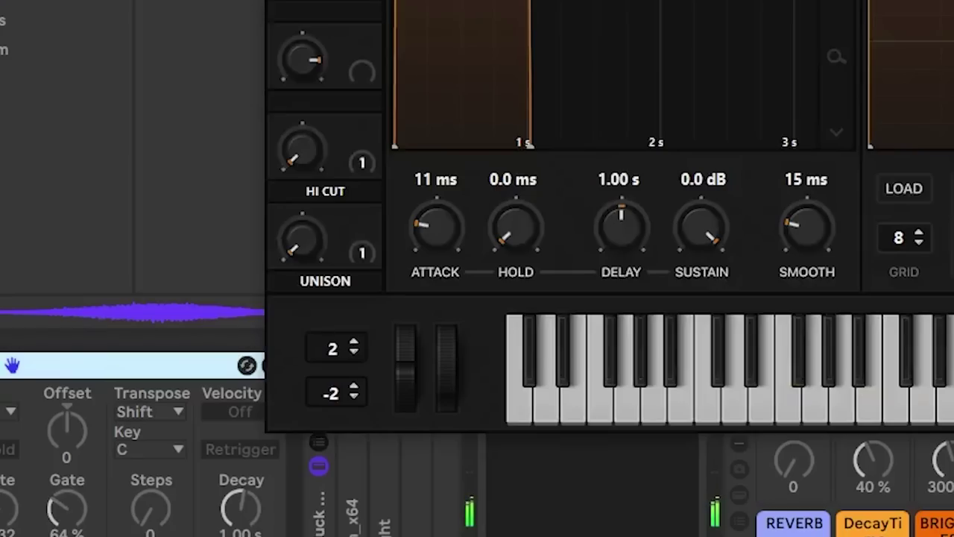
drag(353, 348, 380, 306)
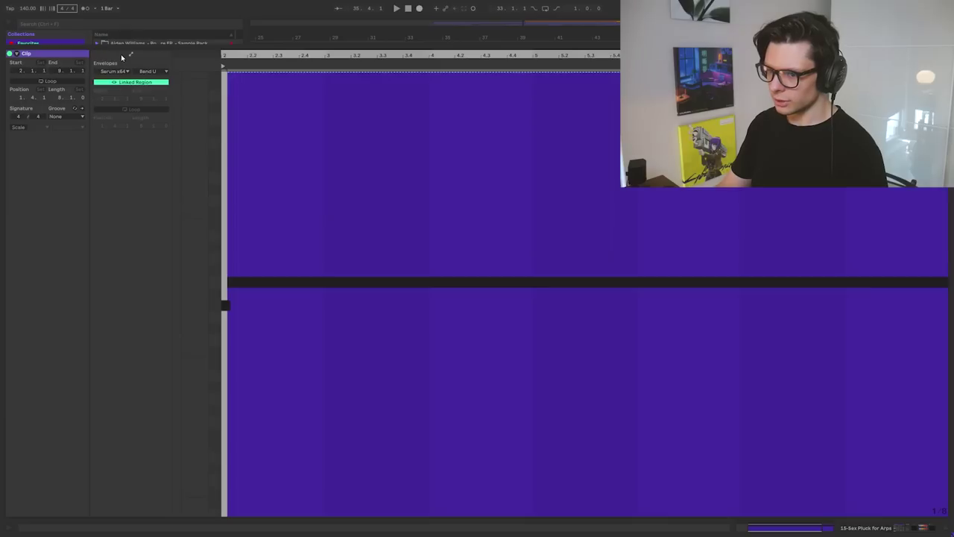
Give the pluck clip a Bend U envelope curved into a concave ramp, then stop playback
click(112, 72)
click(113, 77)
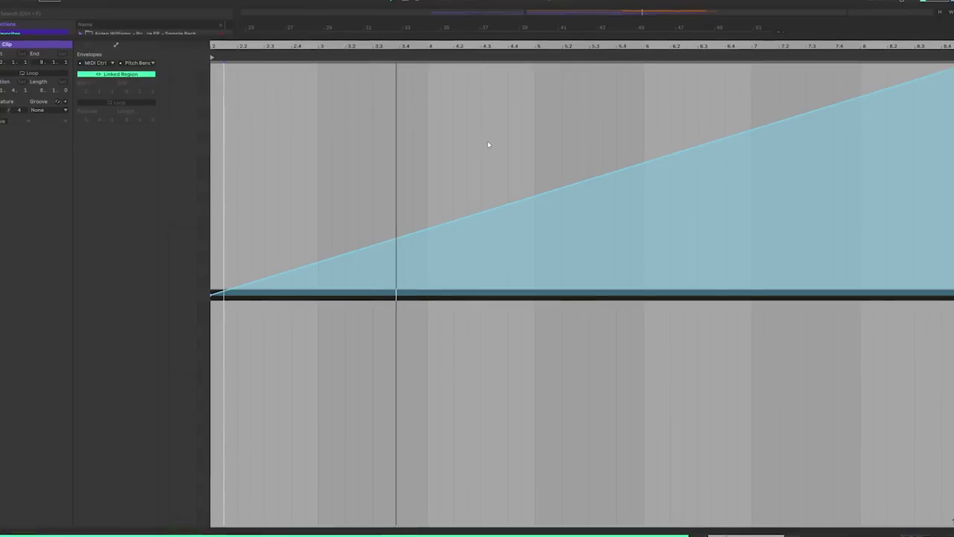
drag(548, 192, 547, 227)
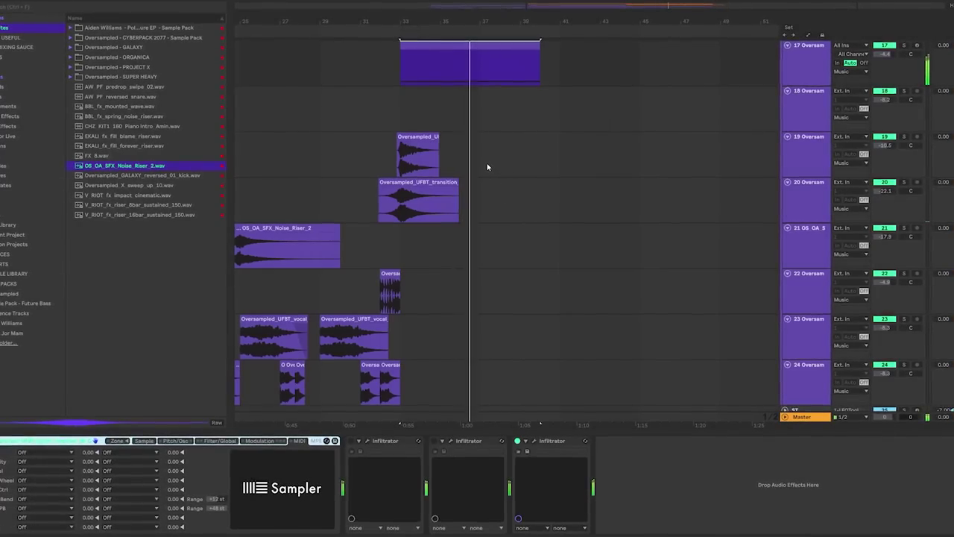
scroll(492, 208, up, 3)
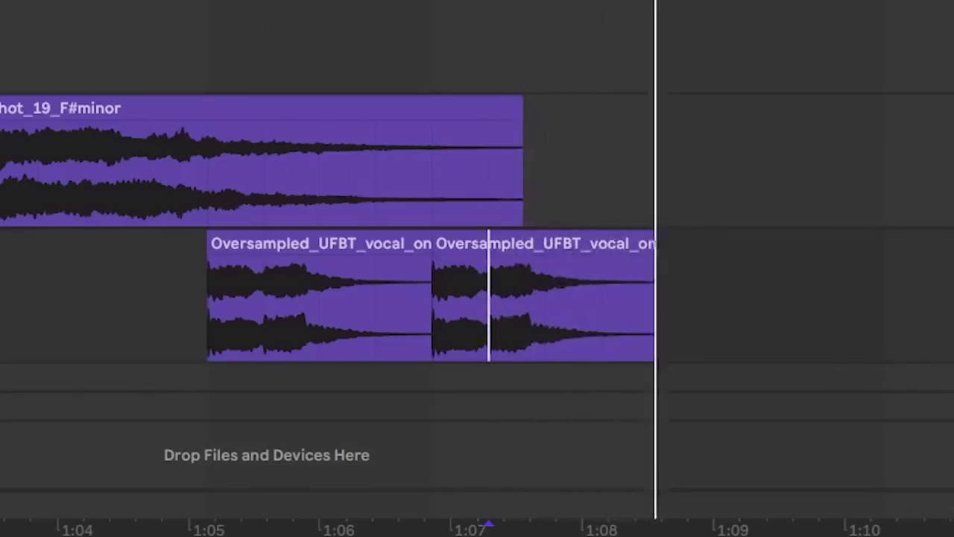
click(544, 253)
key(space)
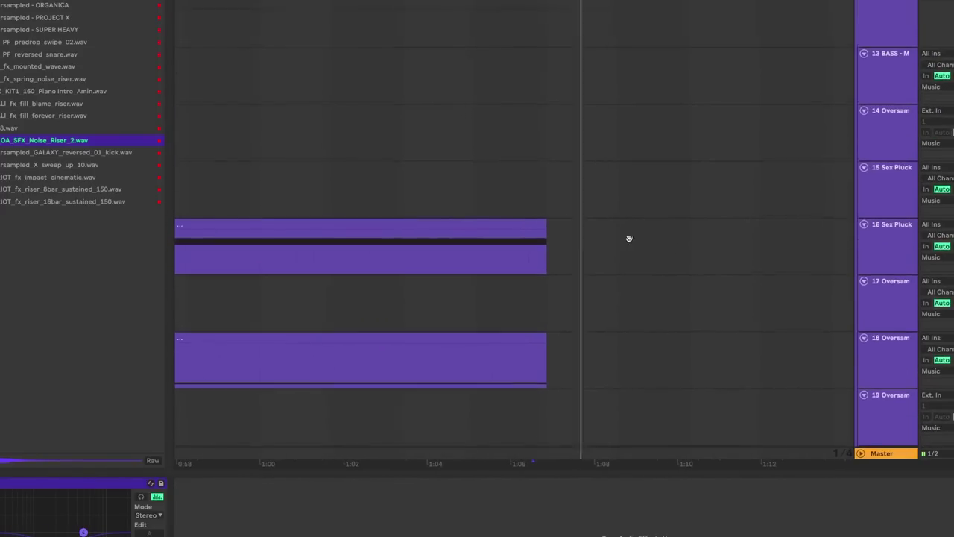
scroll(628, 238, up, 10)
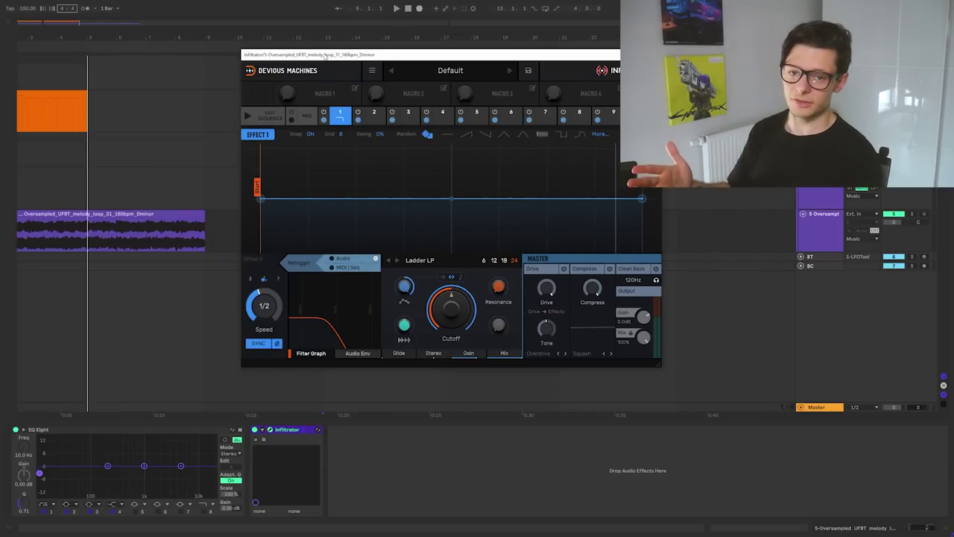
Move the Default-preset Infiltrator window to the right
drag(325, 64, 439, 74)
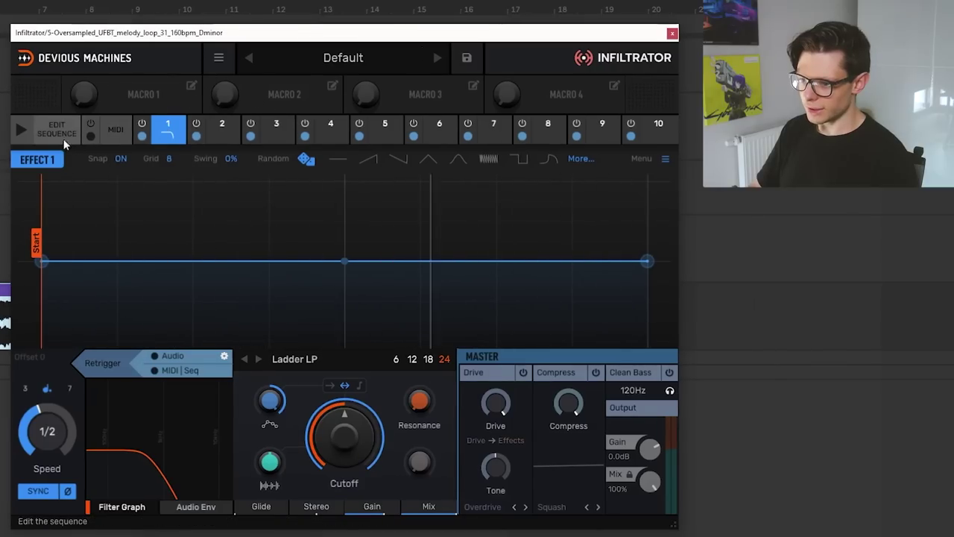
click(63, 139)
click(162, 133)
click(162, 133)
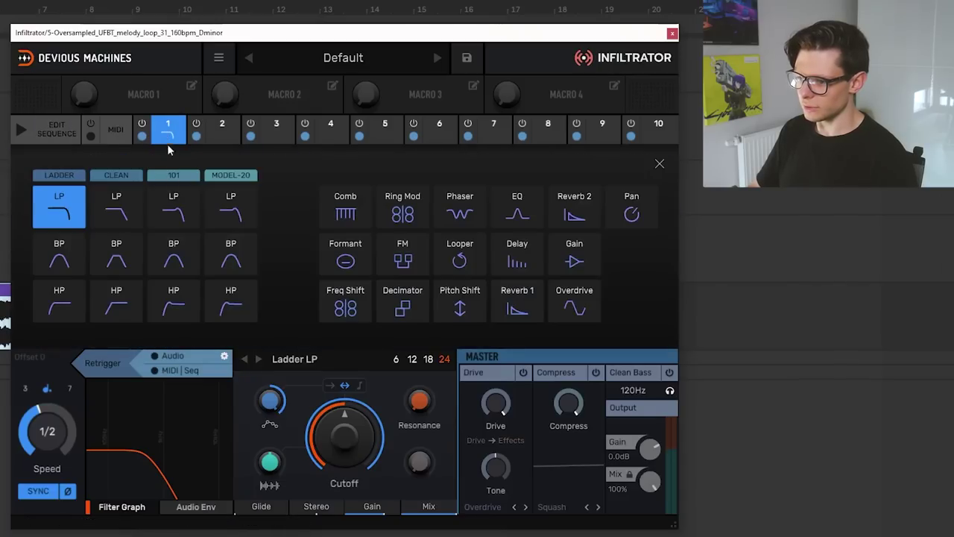
click(221, 134)
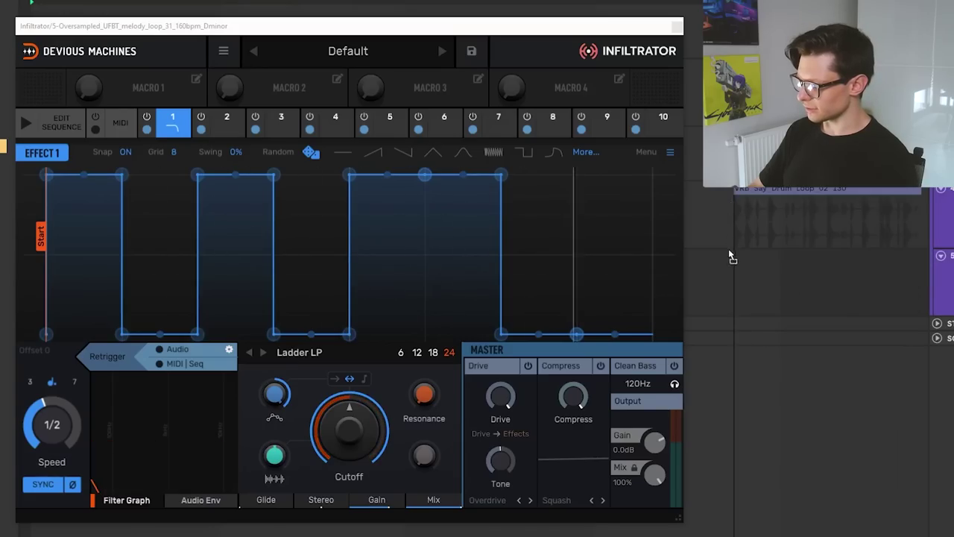
Add the drum loop clip, then set Infiltrator's audio envelope with cutoff 26.2 Hz and gate near -44.8
drag(732, 256, 727, 257)
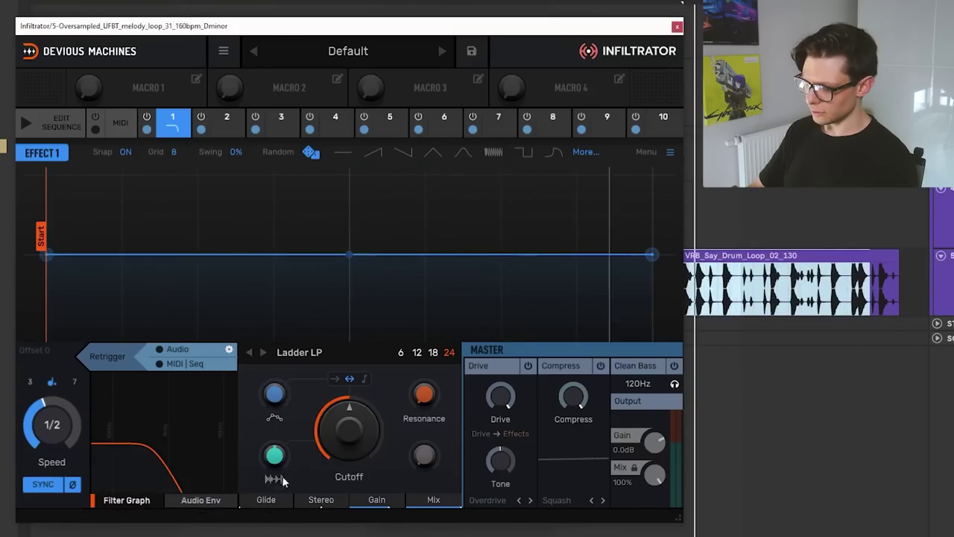
click(200, 500)
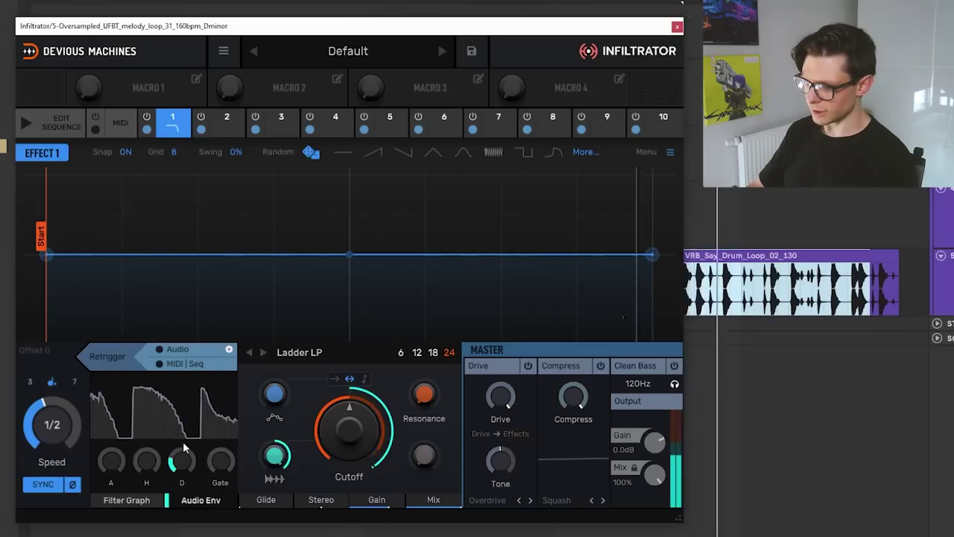
drag(349, 429, 348, 477)
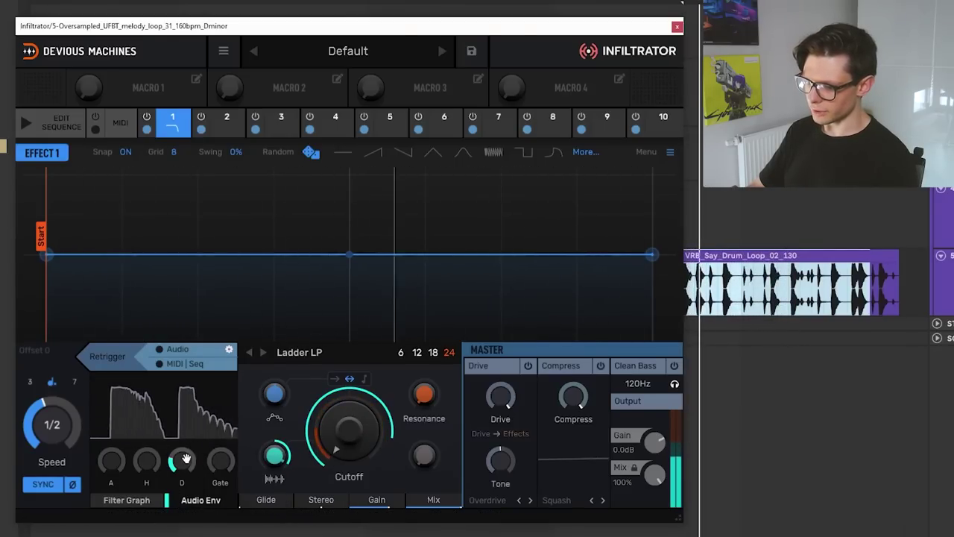
drag(220, 462, 220, 436)
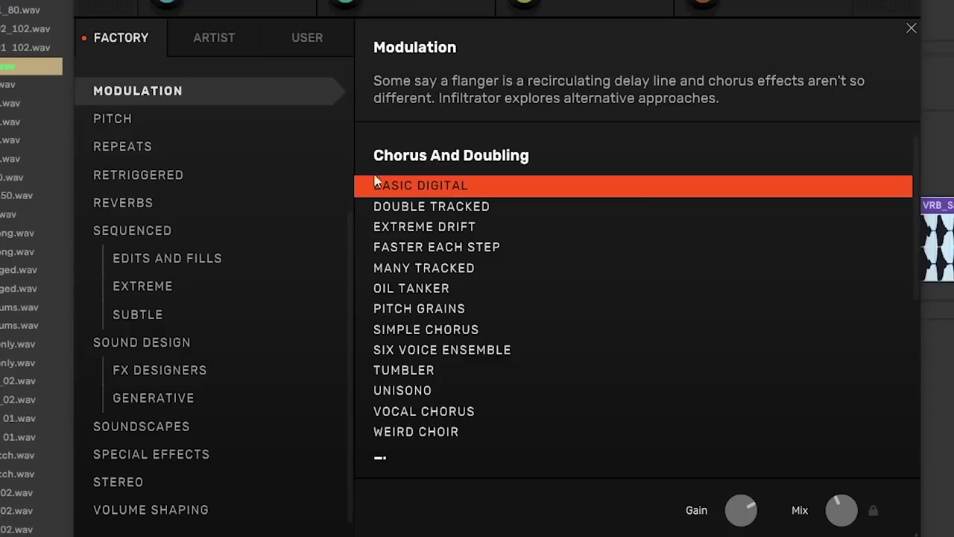
Try the Dream Sequence preset from Infiltrator's Sequenced > Subtle category
scroll(284, 264, up, 3)
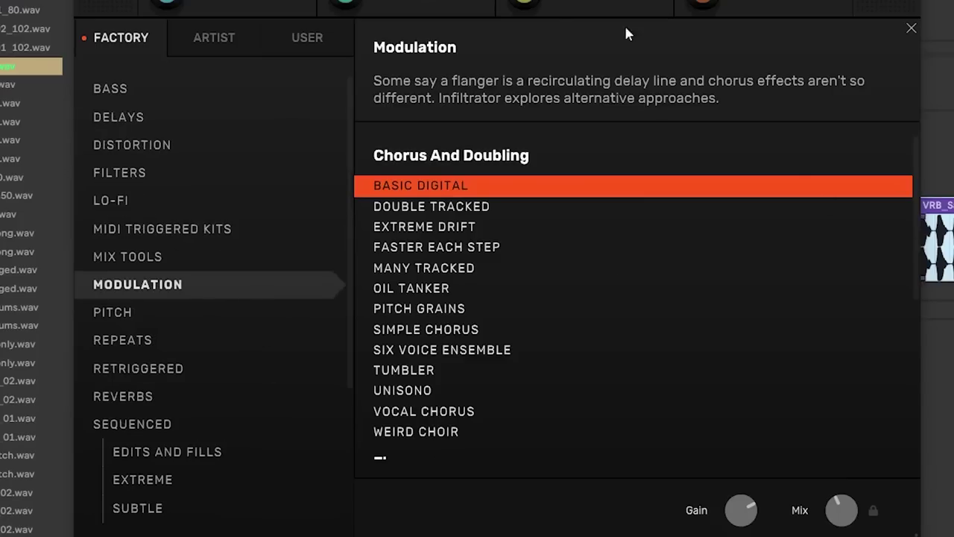
scroll(149, 387, down, 3)
click(138, 315)
click(453, 372)
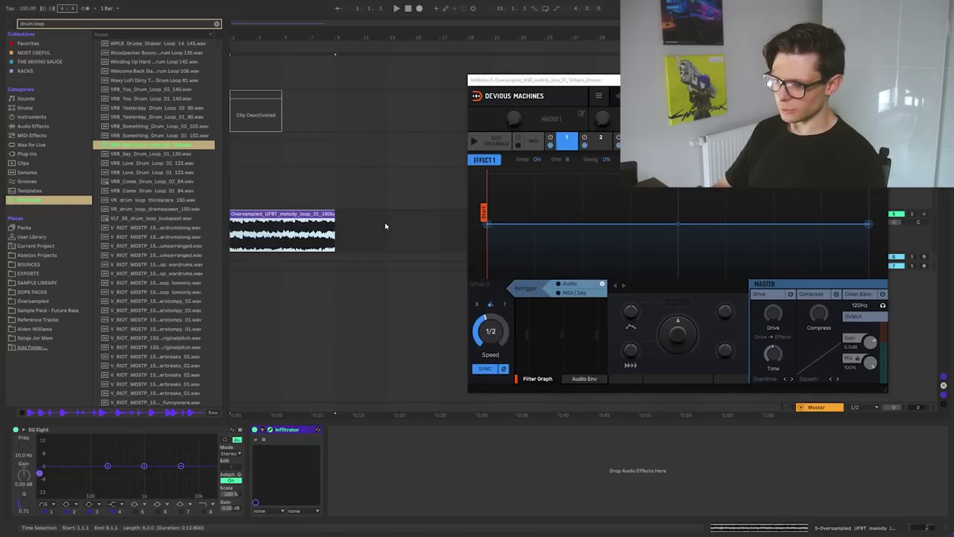
Play the whole melody clip from its start and show effect types for slot 1
click(300, 215)
key(space)
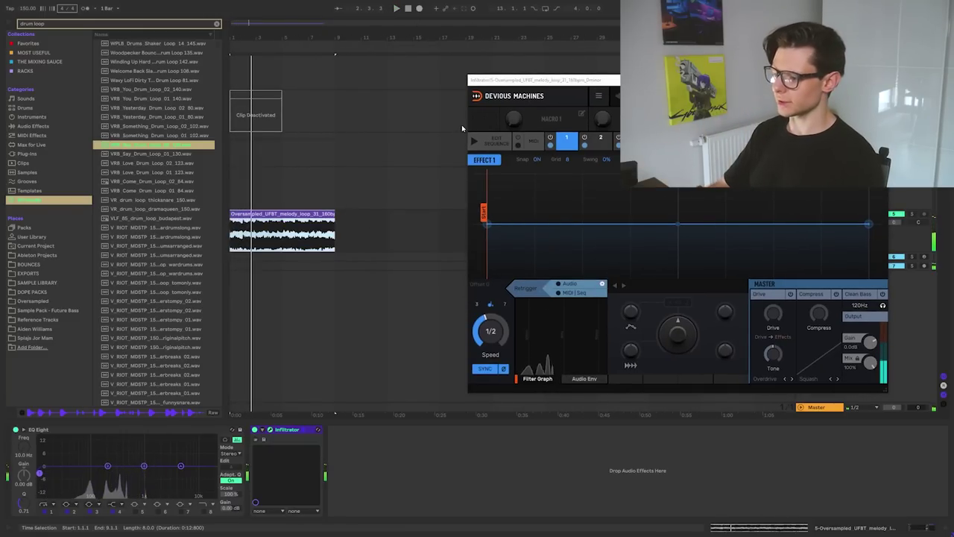
click(568, 142)
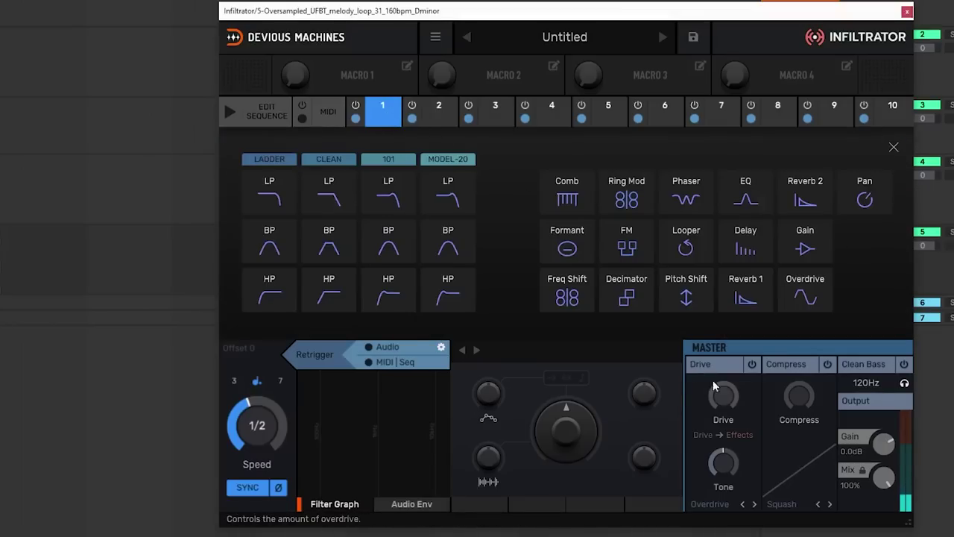
Load Pitch Shift into slot 1, slope the sequence line with a new point, and start the sequence
click(682, 295)
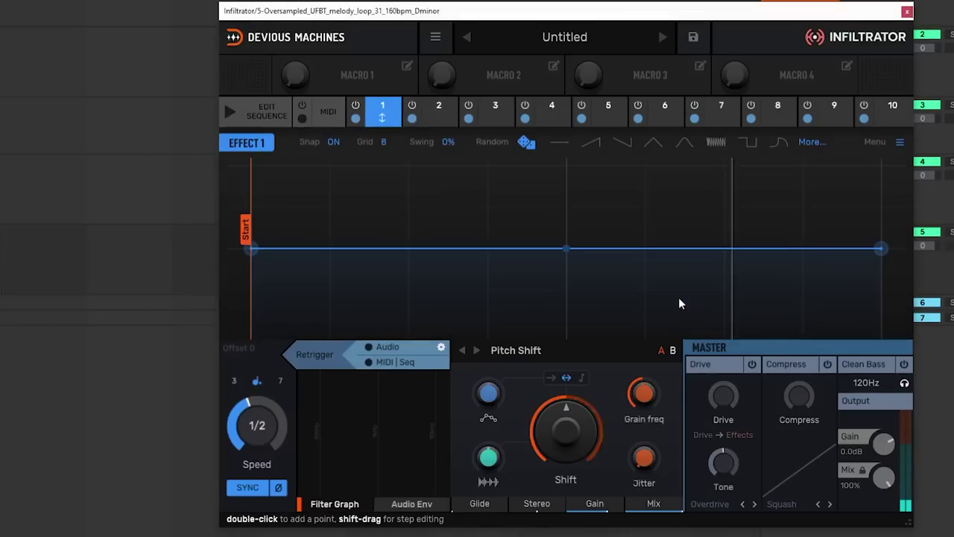
double_click(752, 271)
drag(751, 268, 881, 331)
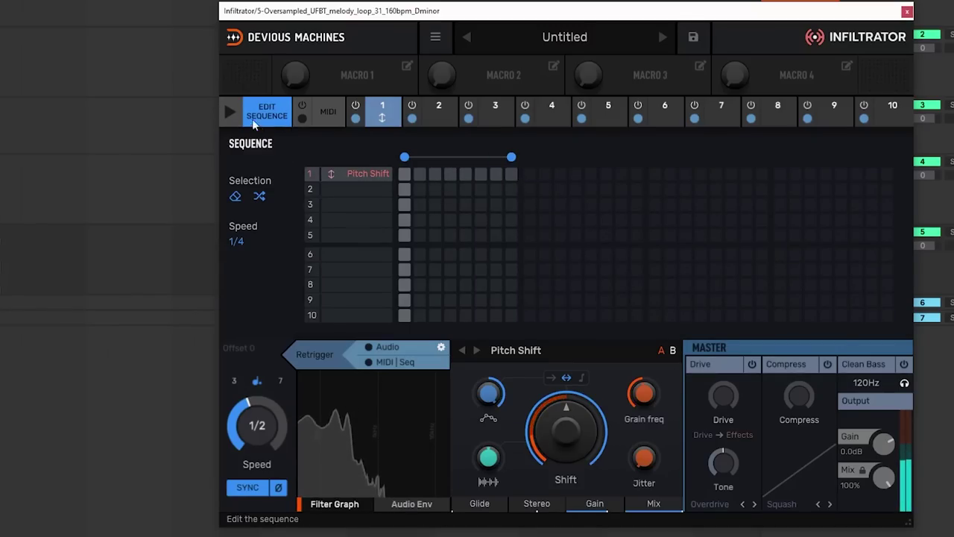
click(229, 112)
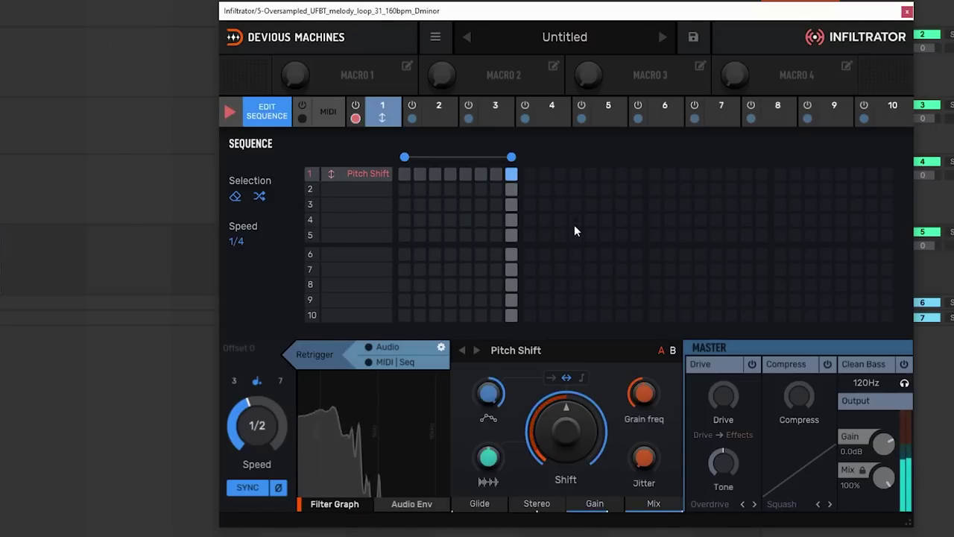
Switch to the second effect slot and open its effect editor
click(439, 111)
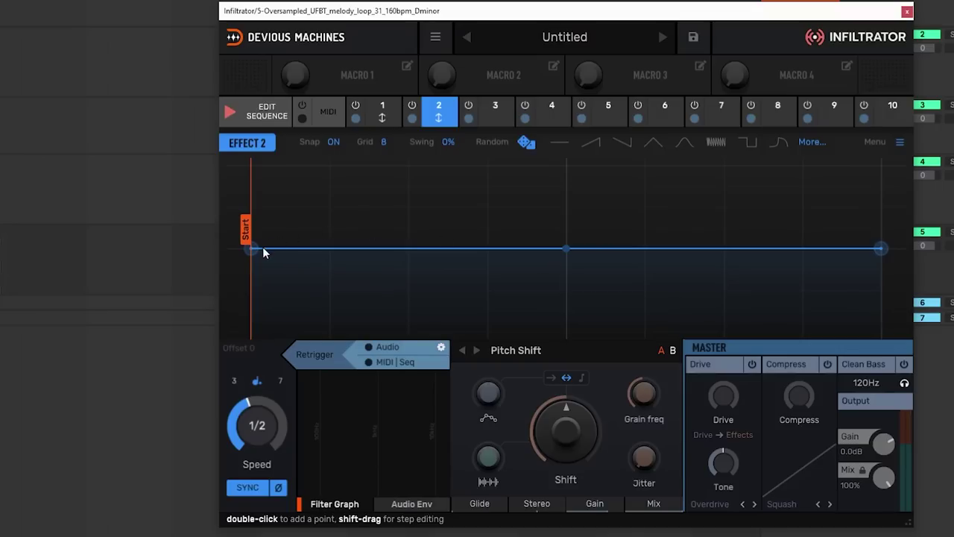
key(Escape)
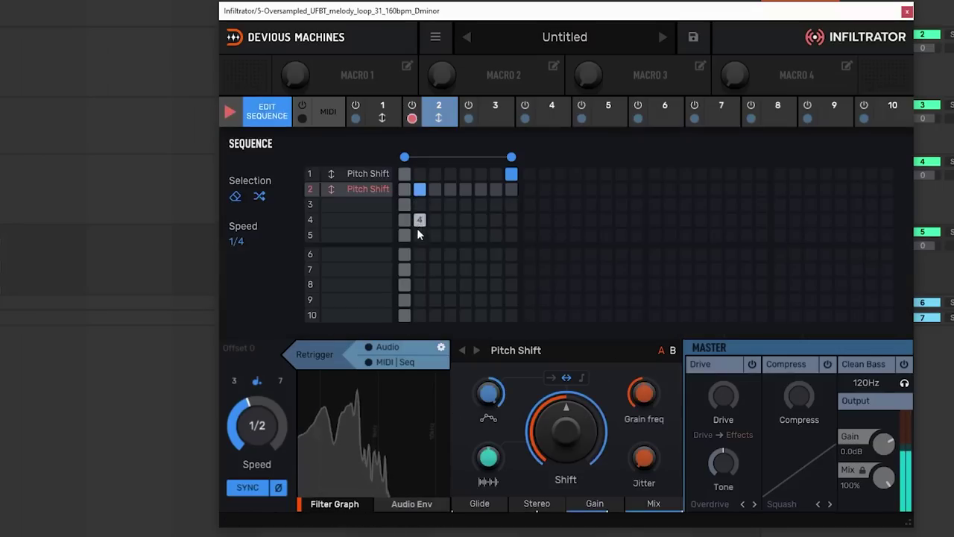
double_click(420, 187)
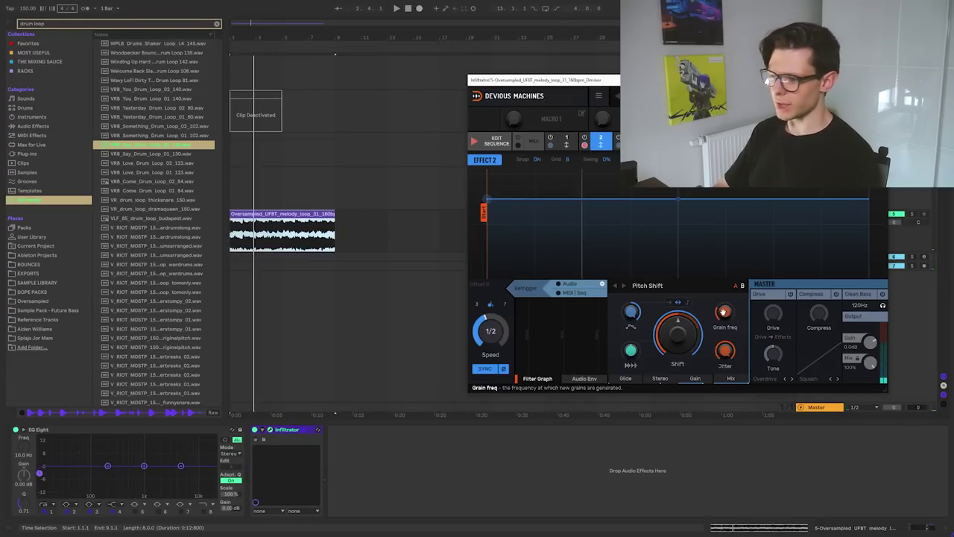
Load the Ladder LP low-pass filter into the next Infiltrator effect slot
click(647, 285)
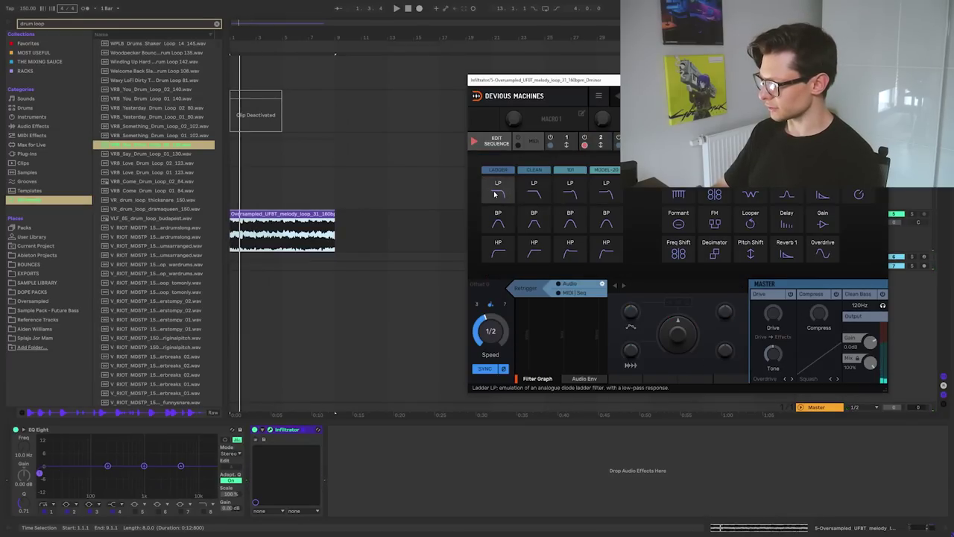
click(494, 192)
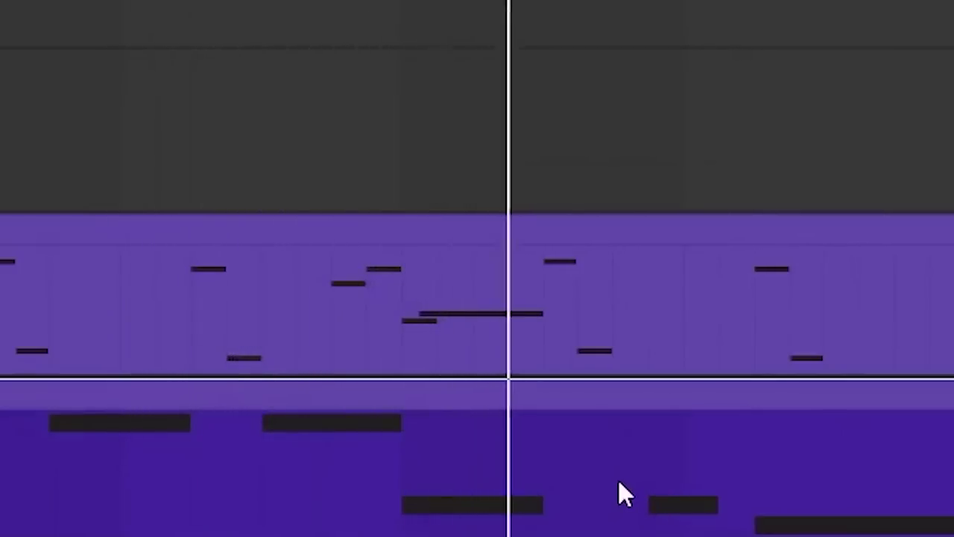
Audition Infiltrator presets Mangle, Kick Move, Industrial Strength and Trashy Tops
scroll(432, 347, up, 3)
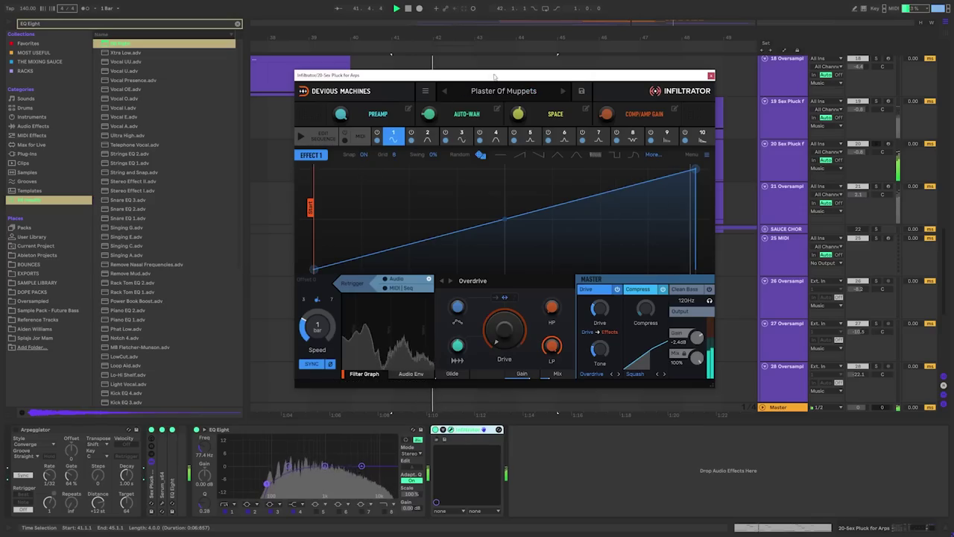
click(503, 90)
click(500, 231)
click(478, 219)
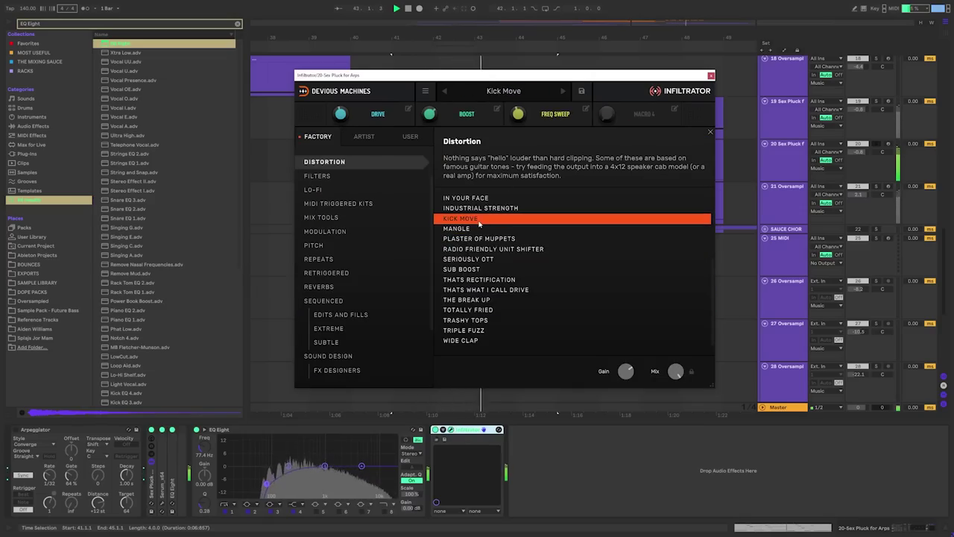
click(483, 209)
click(472, 321)
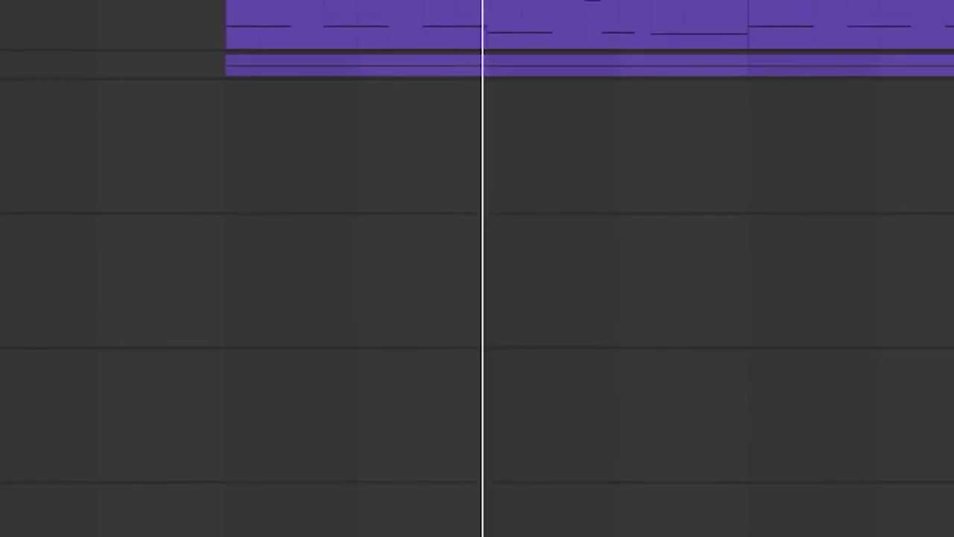
scroll(413, 159, up, 5)
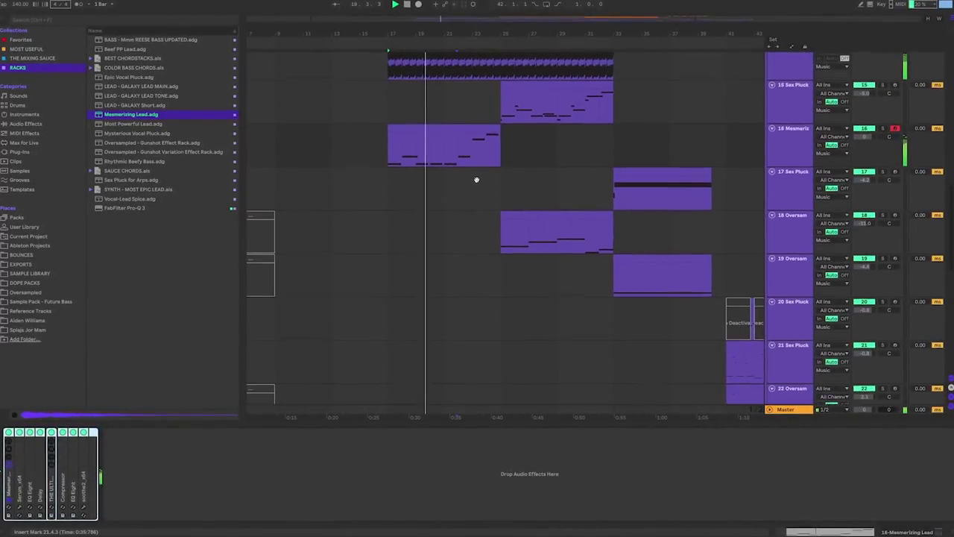
Edit the lead melody: C#4 raised to shortened D4, new C#4 after it, next note lowered to B3
double_click(433, 145)
key(Up)
key(space)
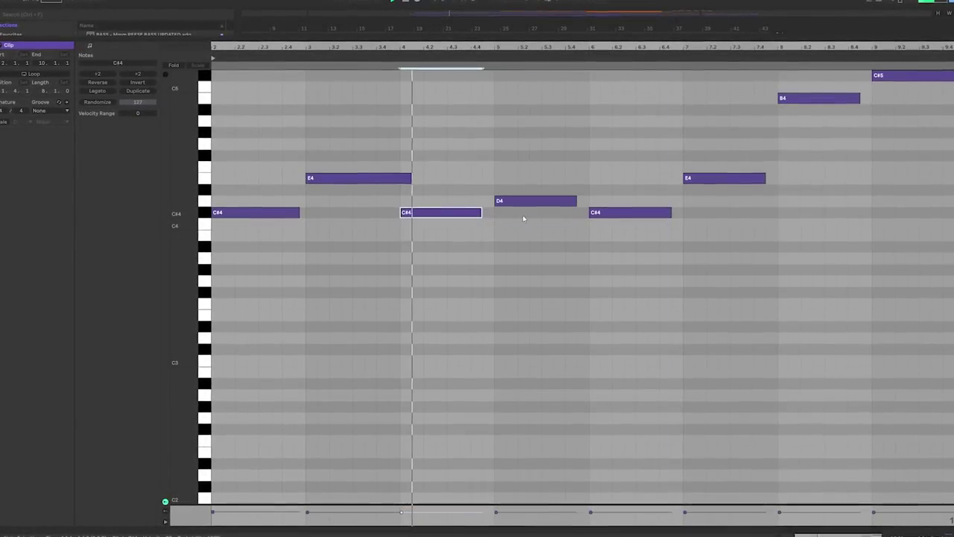
drag(570, 201, 543, 201)
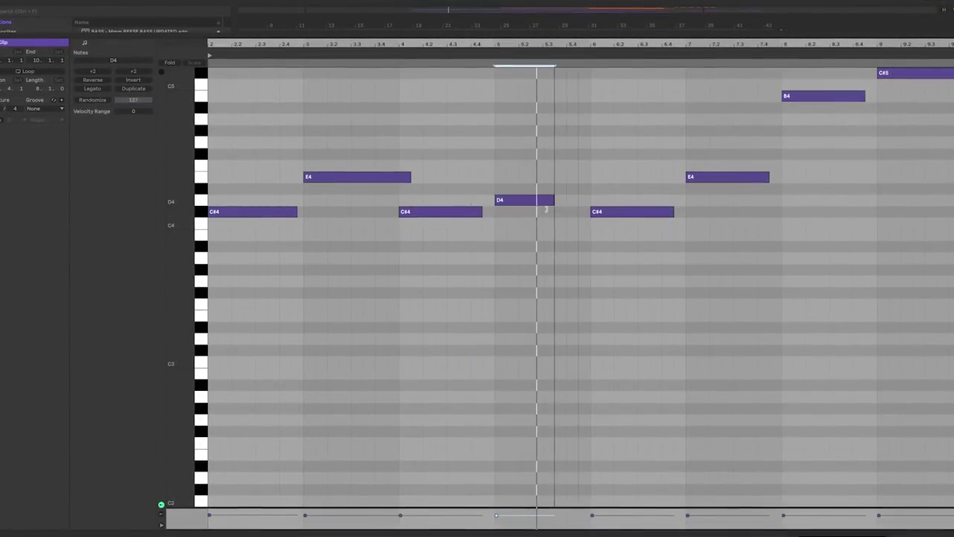
double_click(567, 210)
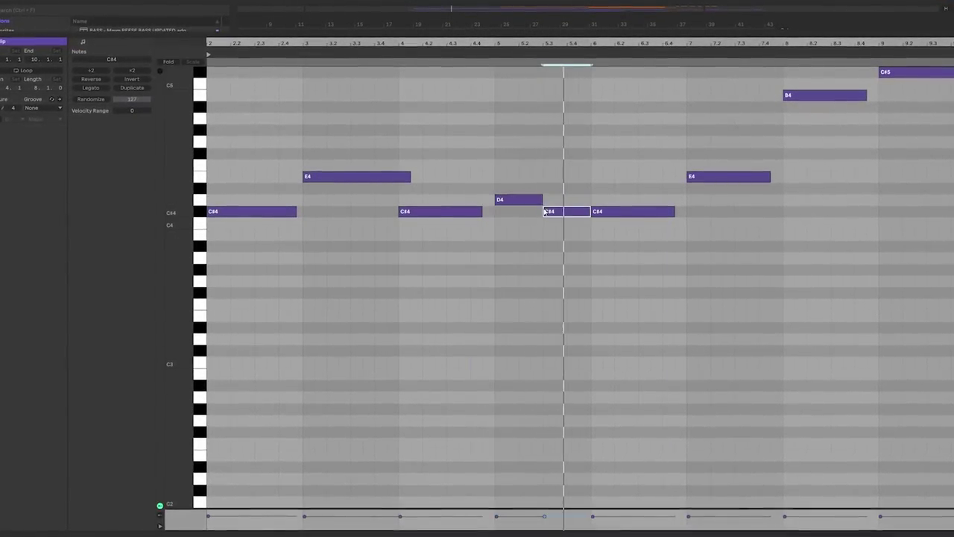
drag(652, 211, 649, 222)
key(space)
key(Down)
click(585, 158)
key(space)
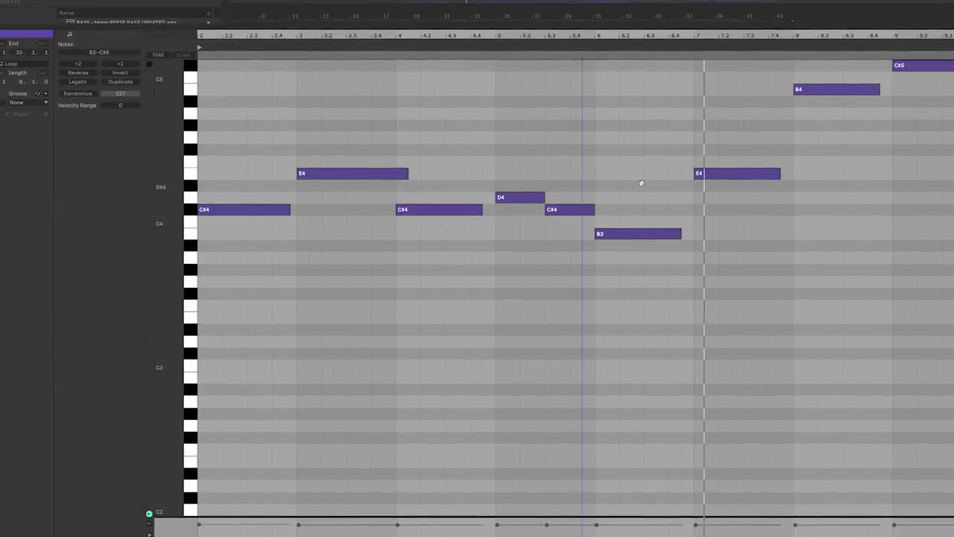
drag(638, 181, 634, 236)
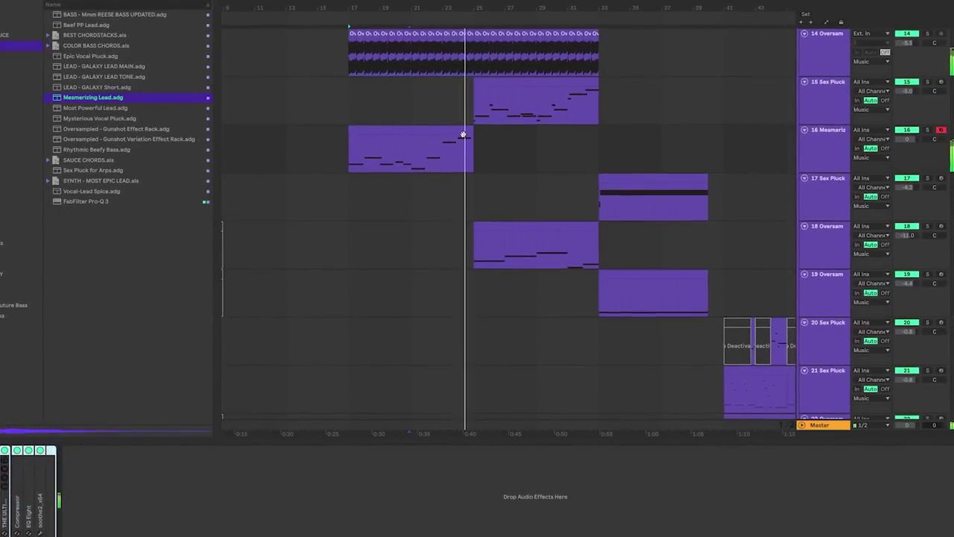
Insert new audio track 31 and place the vocal_loop_04_150bpm_Bminor sample on it
click(474, 135)
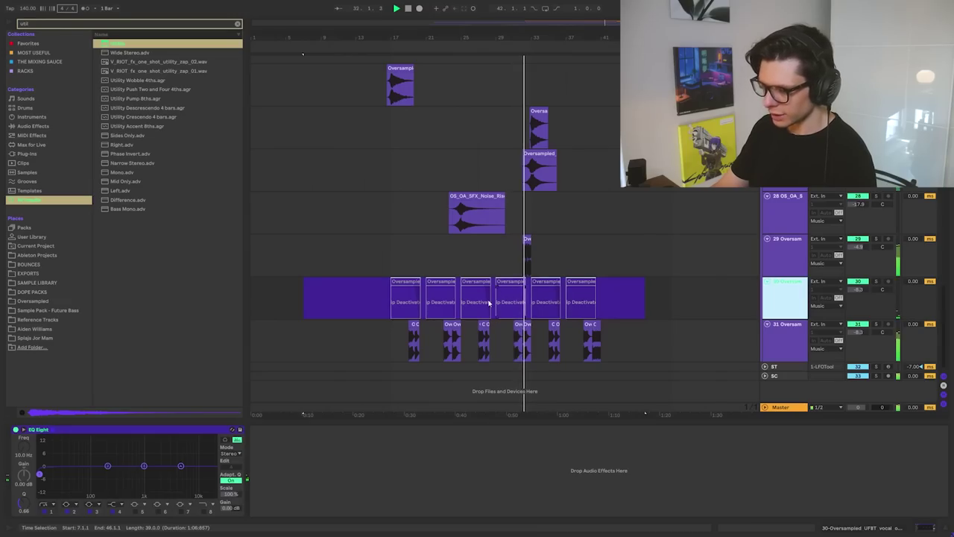
key(ctrl+t)
click(33, 300)
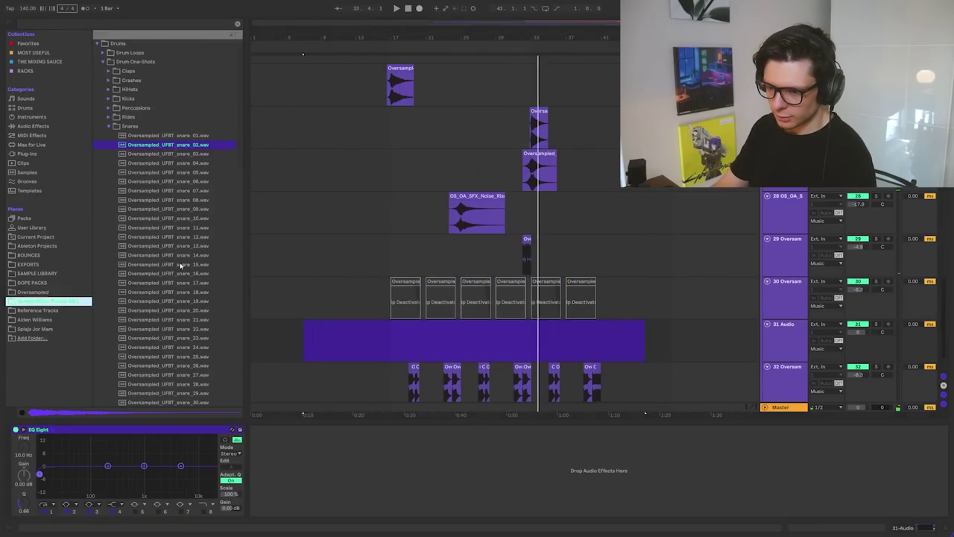
drag(142, 205, 394, 332)
scroll(395, 328, up, 3)
key(Escape)
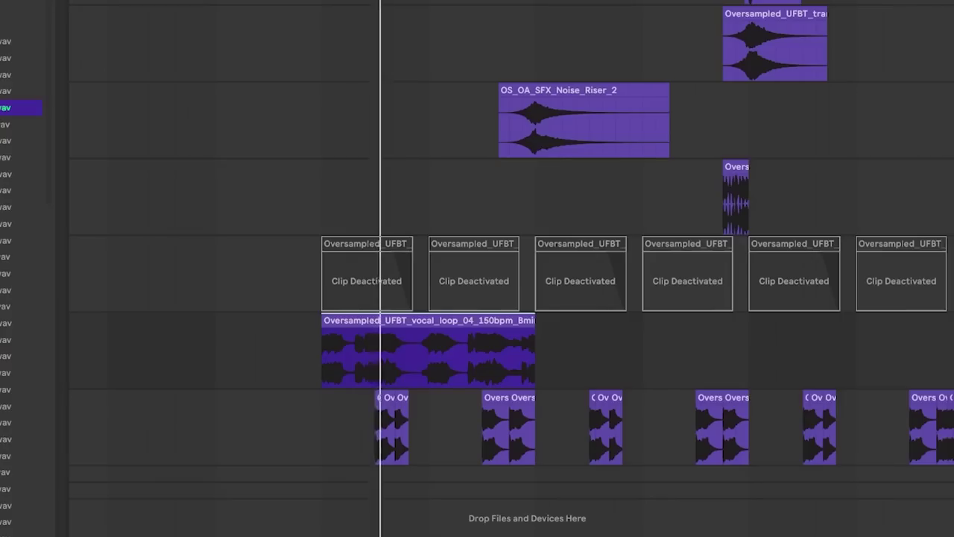
Select the vocal loop and a deactivated vocal clip, then undo the last change
click(447, 322)
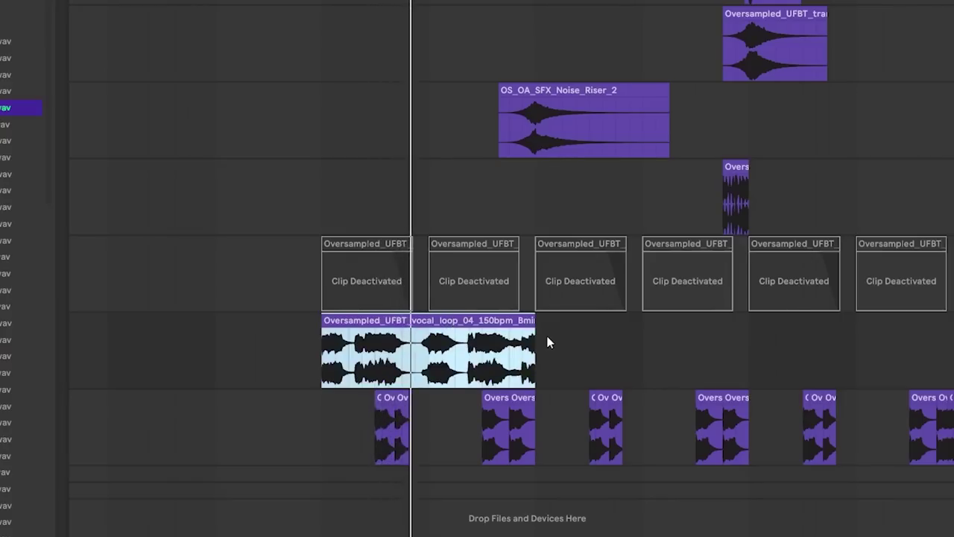
scroll(517, 323, right, 3)
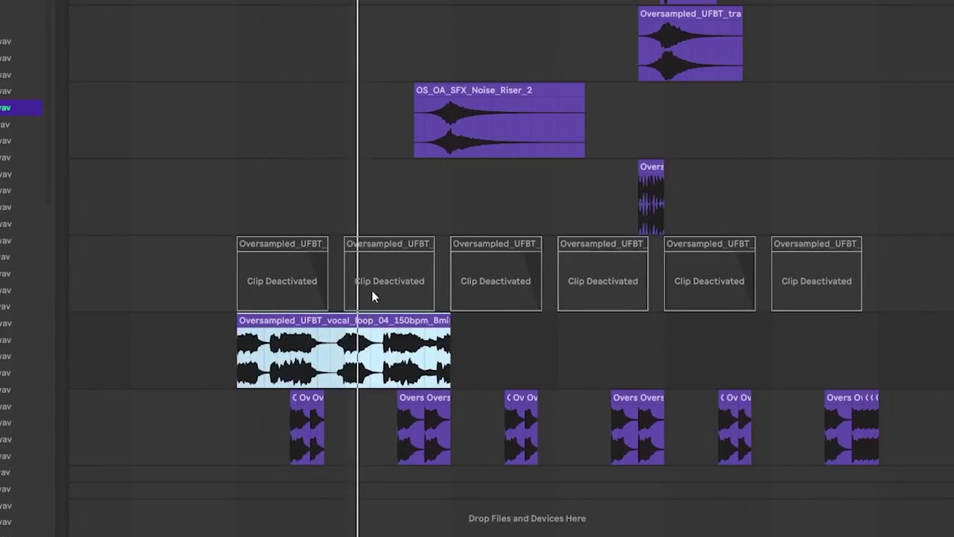
click(372, 296)
key(ctrl+z)
key(ctrl+z)
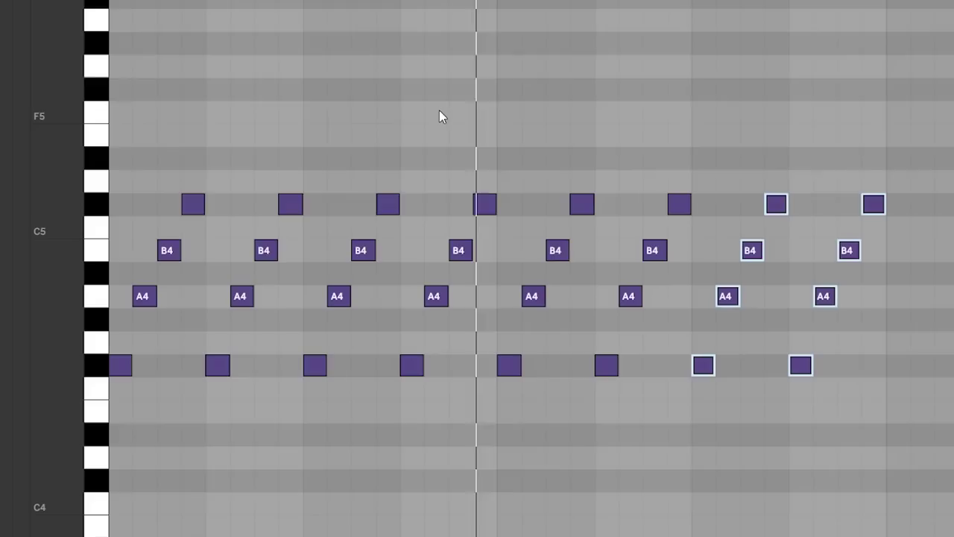
key(ctrl+d)
key(ctrl+d)
key(ctrl+d)
key(ctrl+d)
key(ctrl+d)
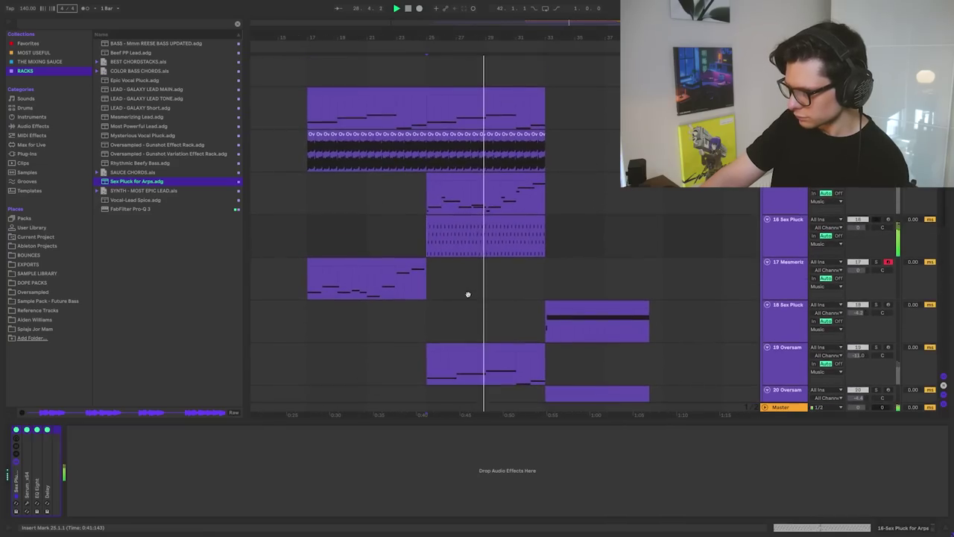
Repeat the two-note chord pattern and raise soothe2's depth on Sex Pluck to 8.5
click(432, 202)
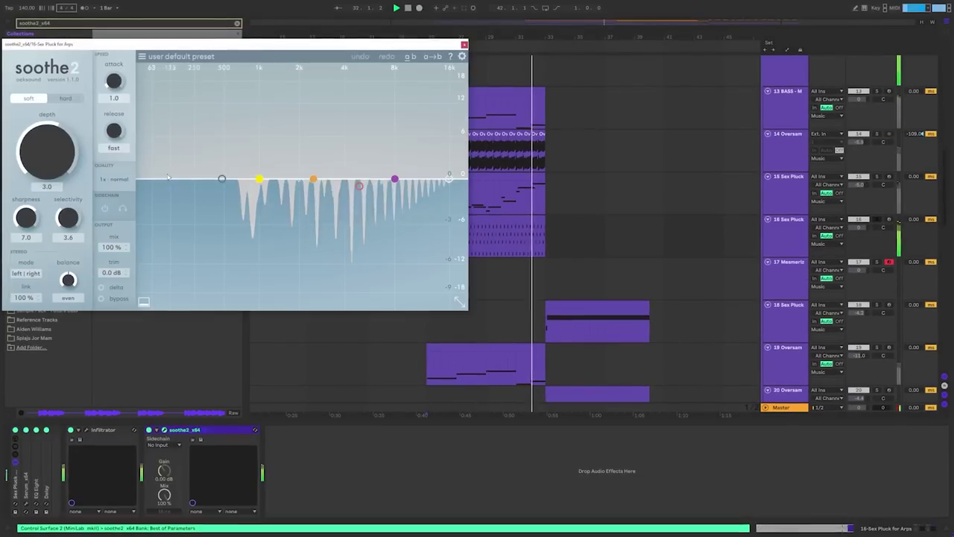
drag(56, 147, 58, 112)
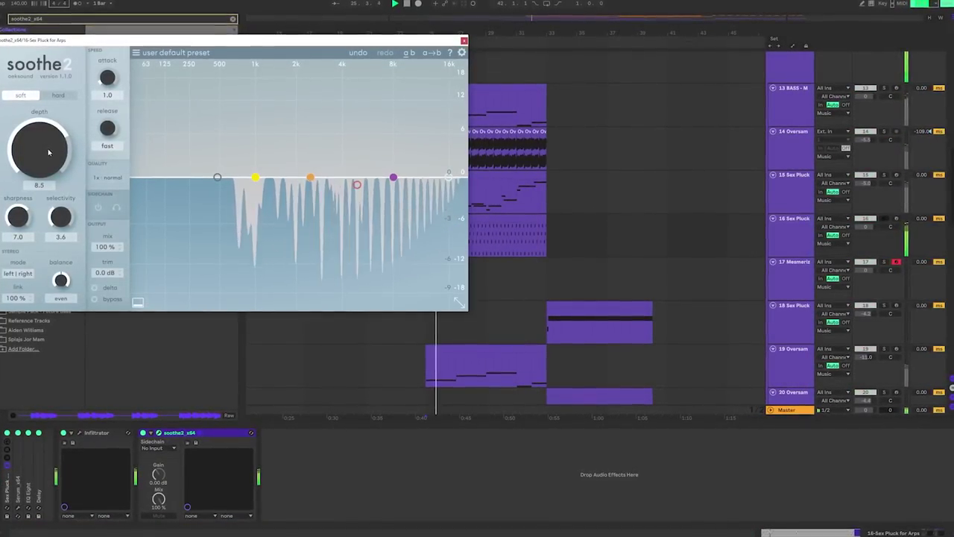
click(464, 38)
Delete the later vocal chops and ramp the automation up to 226 Hz at the clip end
double_click(437, 225)
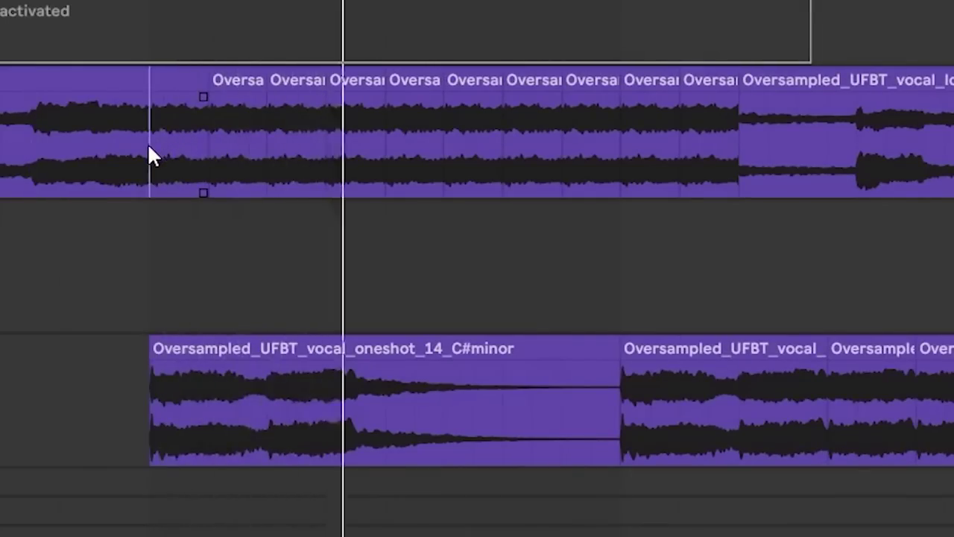
click(598, 90)
drag(653, 134, 947, 134)
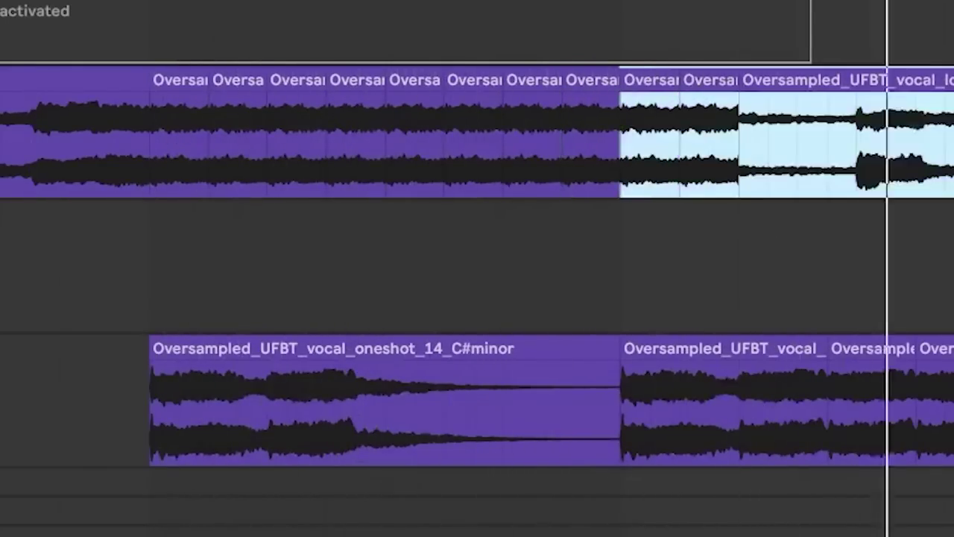
key(Delete)
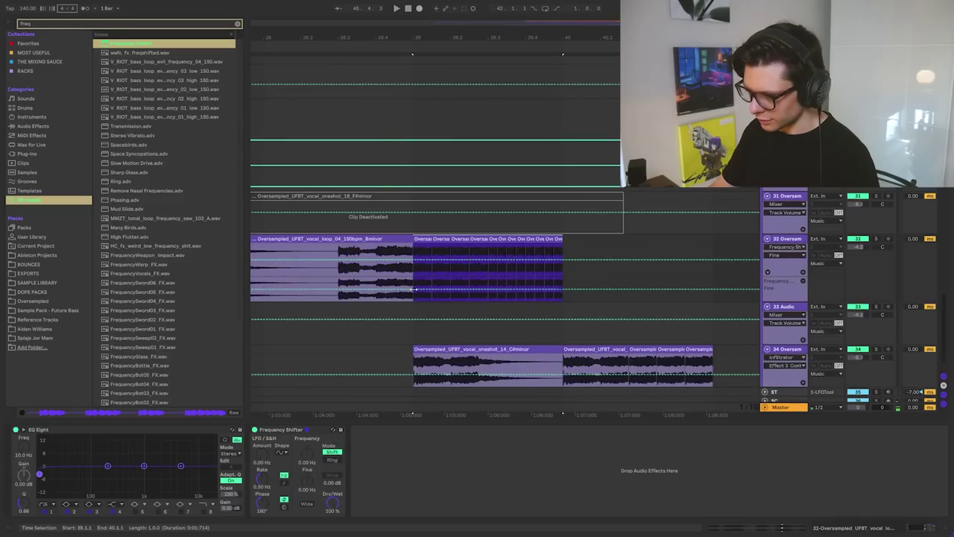
drag(563, 289, 564, 281)
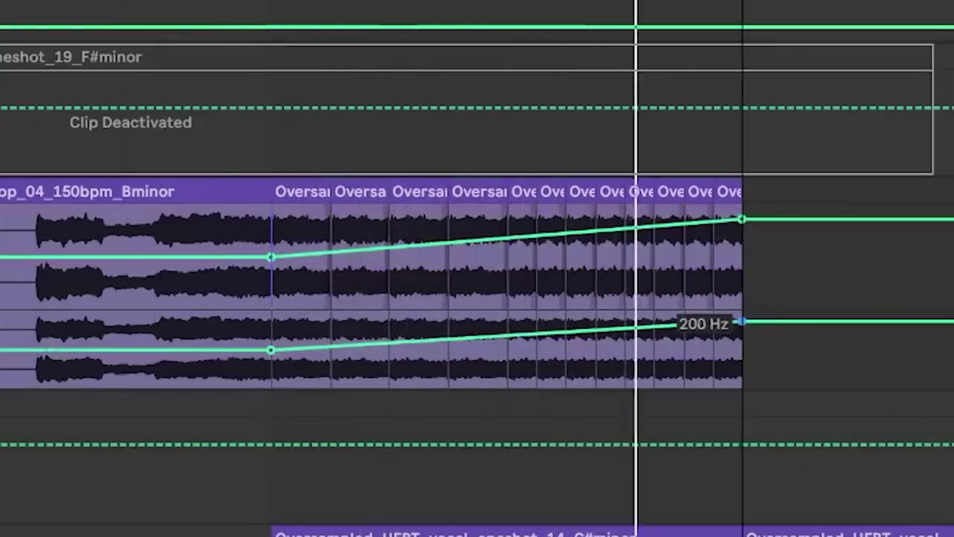
drag(741, 322, 738, 319)
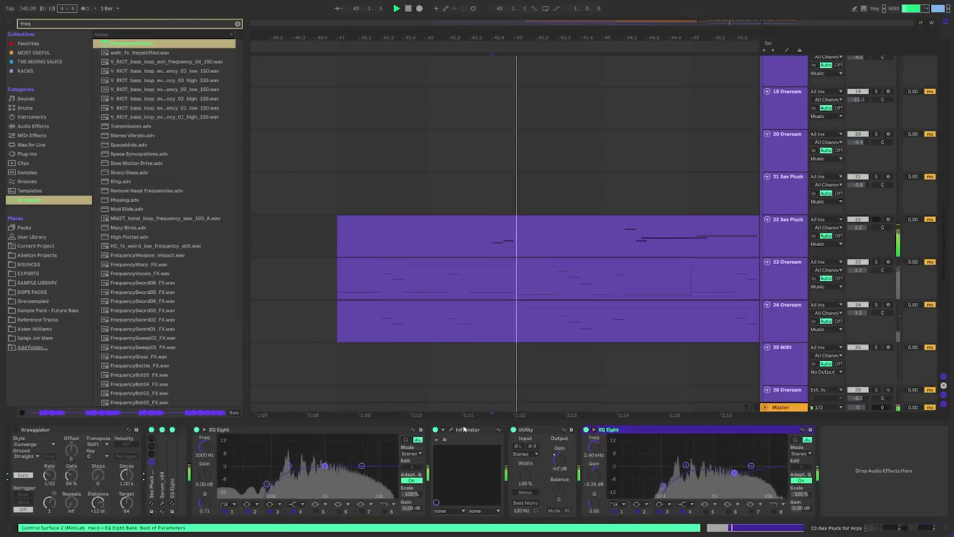
Add a MIDI track below 22 Sex Pluck loaded with the GALAXY LEAD TONE rack
key(minus)
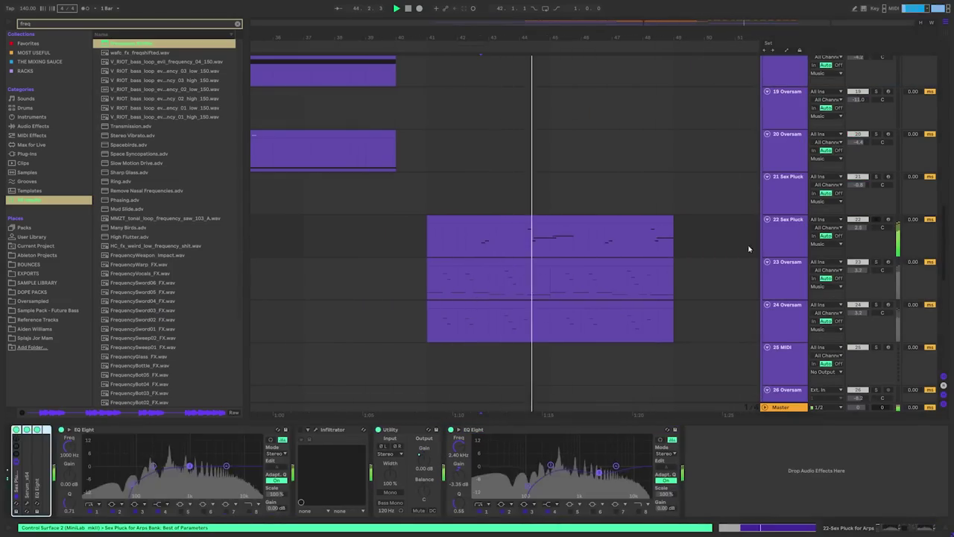
click(786, 238)
key(ctrl+shift+t)
click(52, 71)
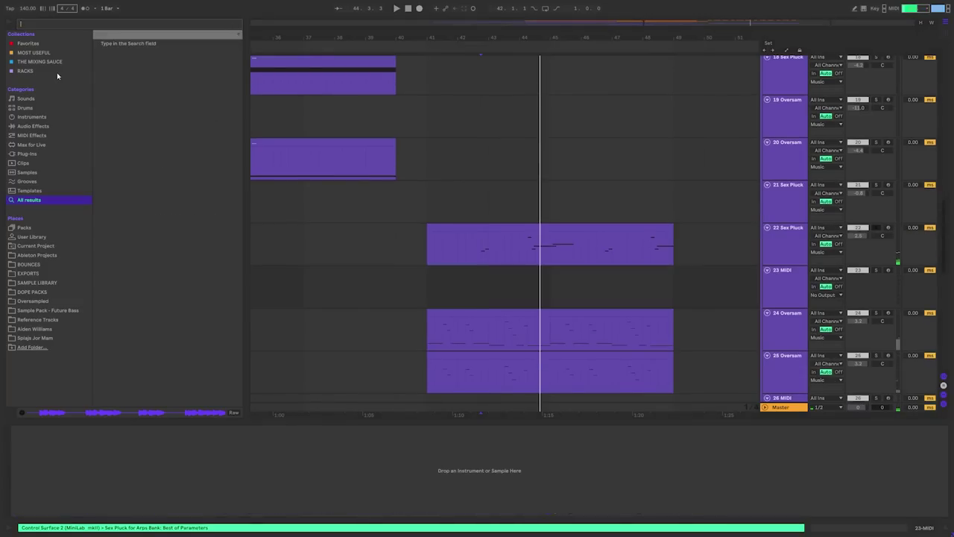
drag(149, 90, 542, 297)
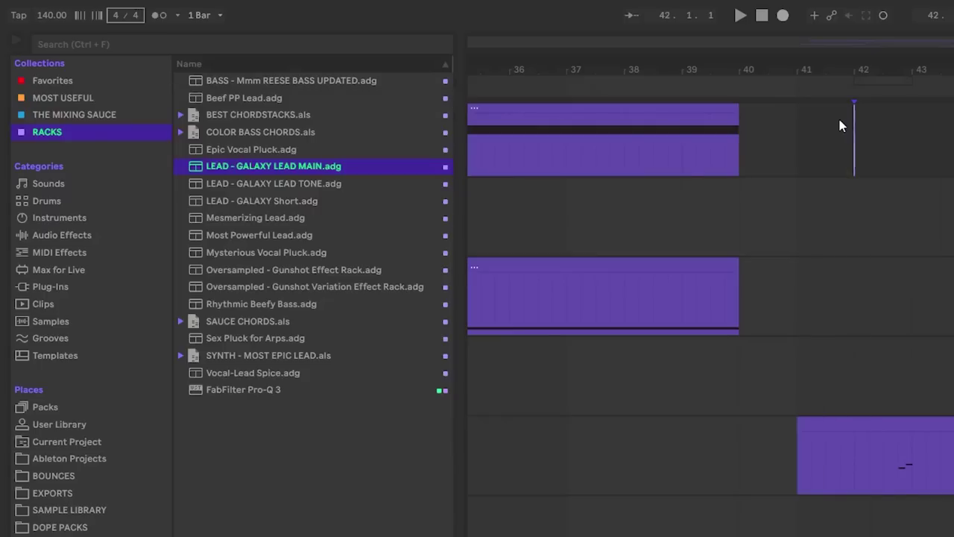
drag(197, 99, 199, 111)
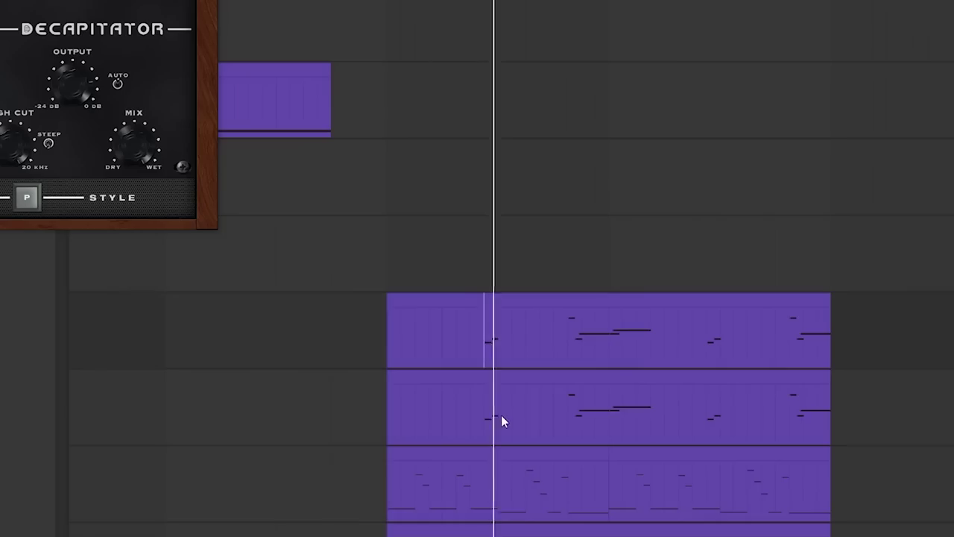
Place the pad_03_Fminor sample on track 17
drag(485, 422, 540, 336)
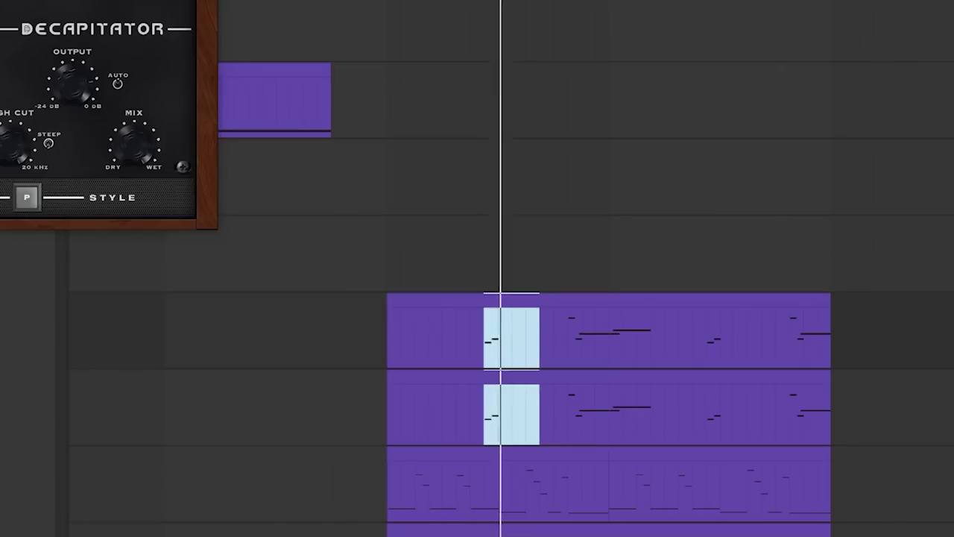
click(565, 332)
scroll(587, 223, down, 4)
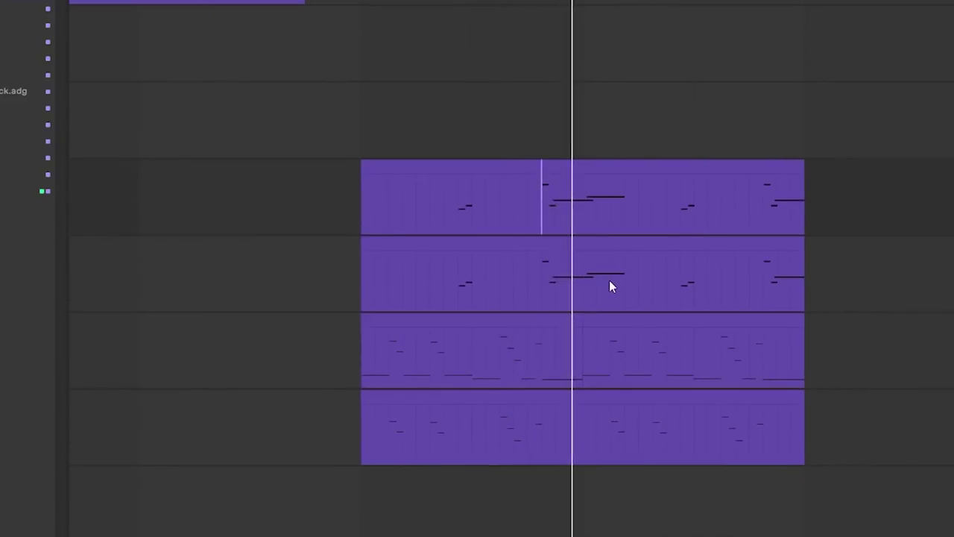
drag(170, 135, 440, 270)
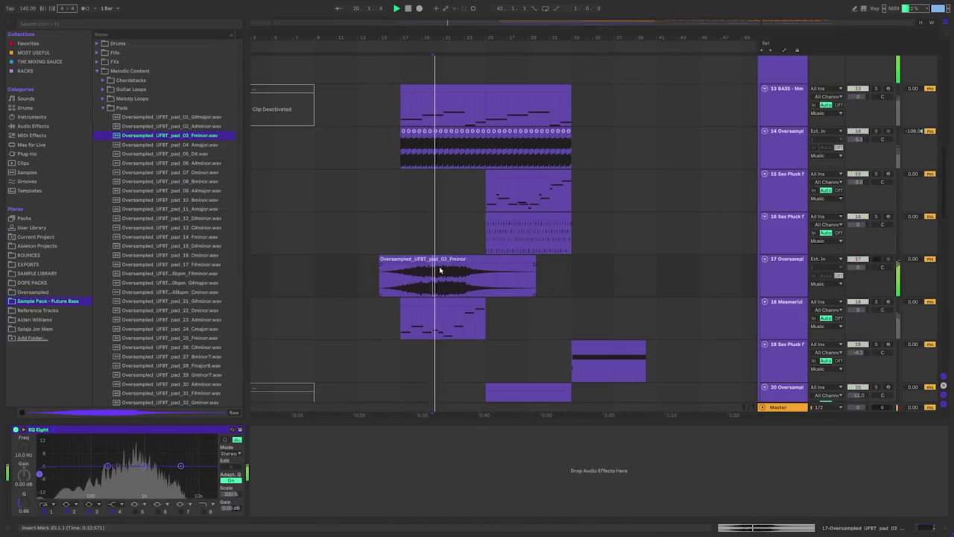
Audition the new pad clip from its start and set a new start point
click(440, 270)
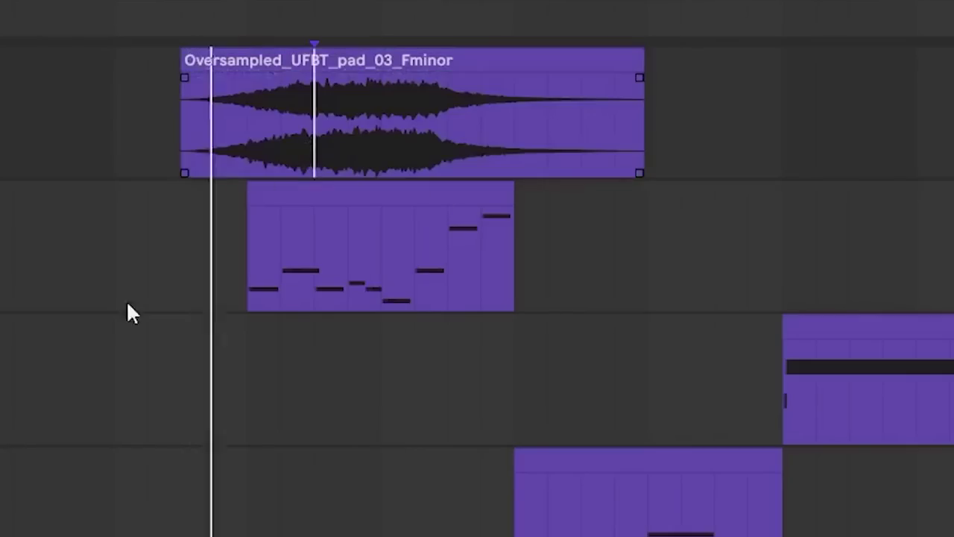
key(space)
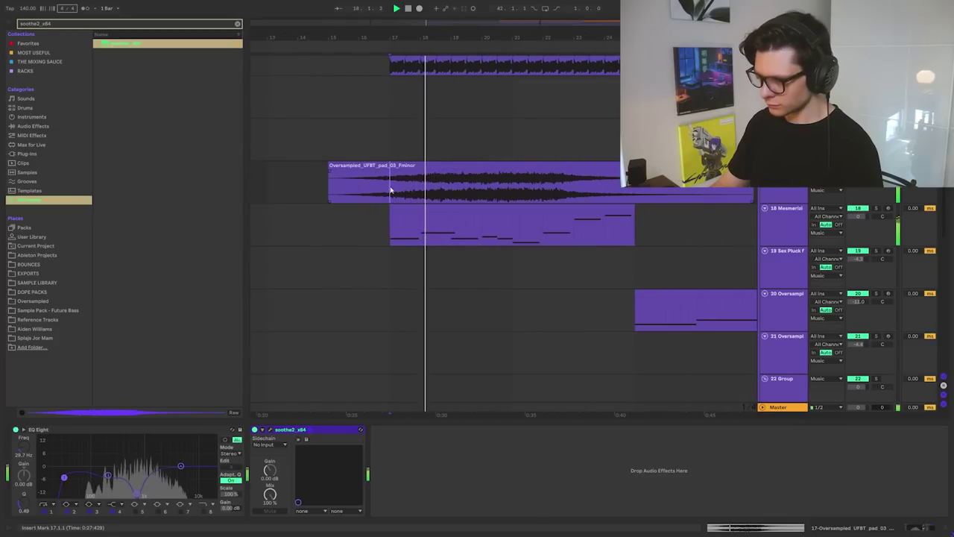
drag(389, 187, 274, 186)
click(375, 182)
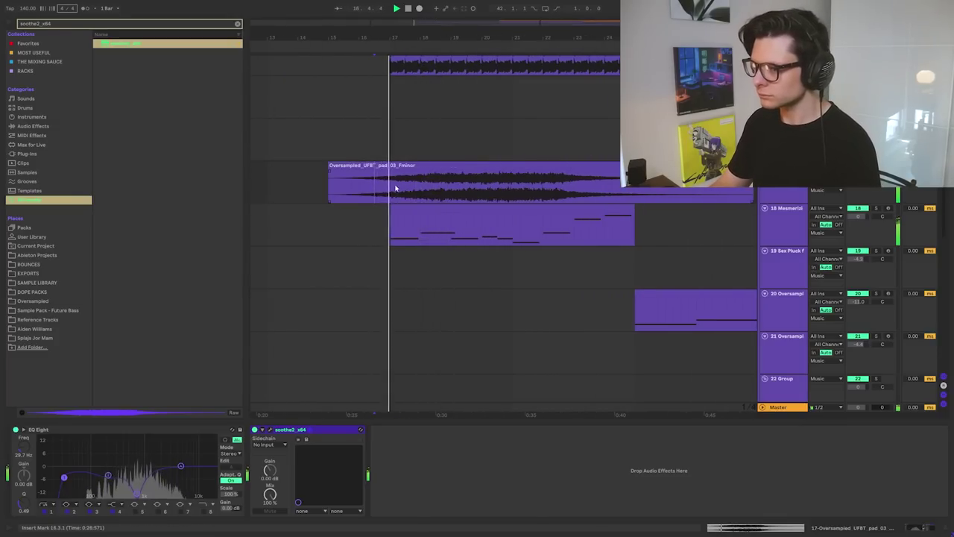
scroll(417, 249, up, 3)
scroll(417, 249, down, 3)
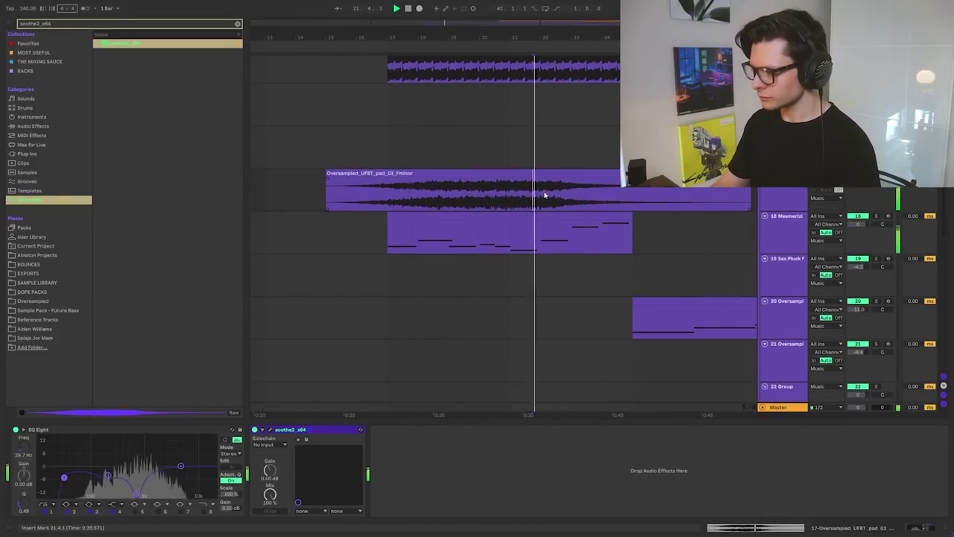
Duplicate the pad section 20.2.1–22.3.1 after itself and lower track 17 to about -2.2 dB
drag(541, 196, 471, 196)
key(ctrl+d)
scroll(472, 200, down, 3)
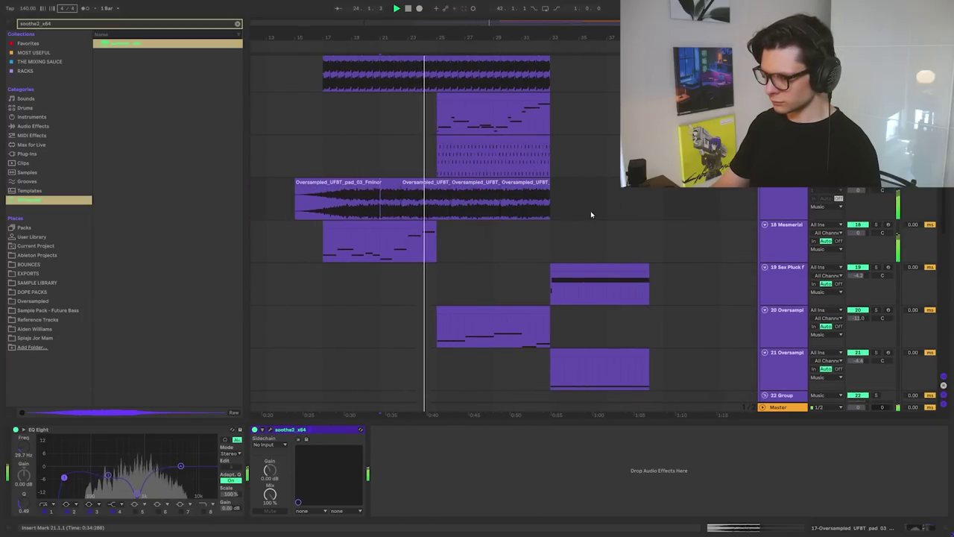
drag(859, 190, 860, 195)
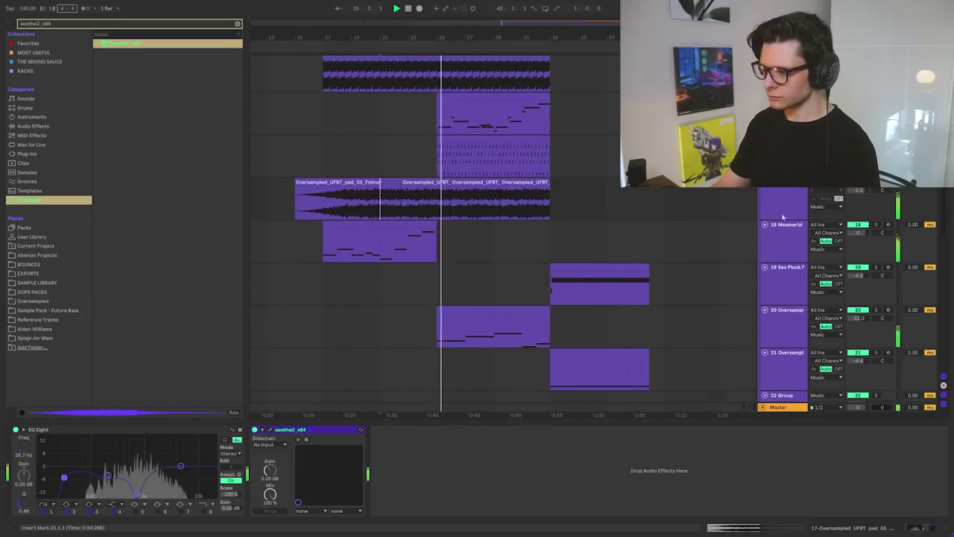